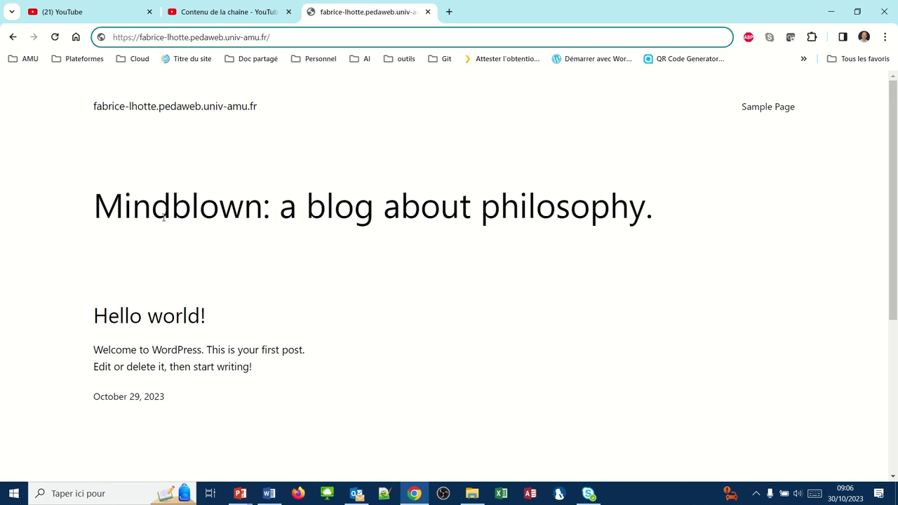
Step: Go to the site's wp-admin address and log in with the prefilled credentials
type("wp")
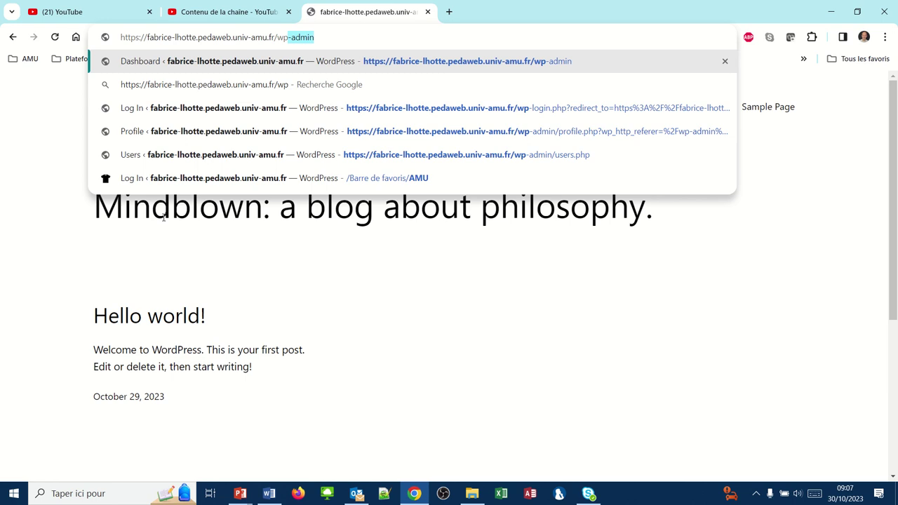
key("Return")
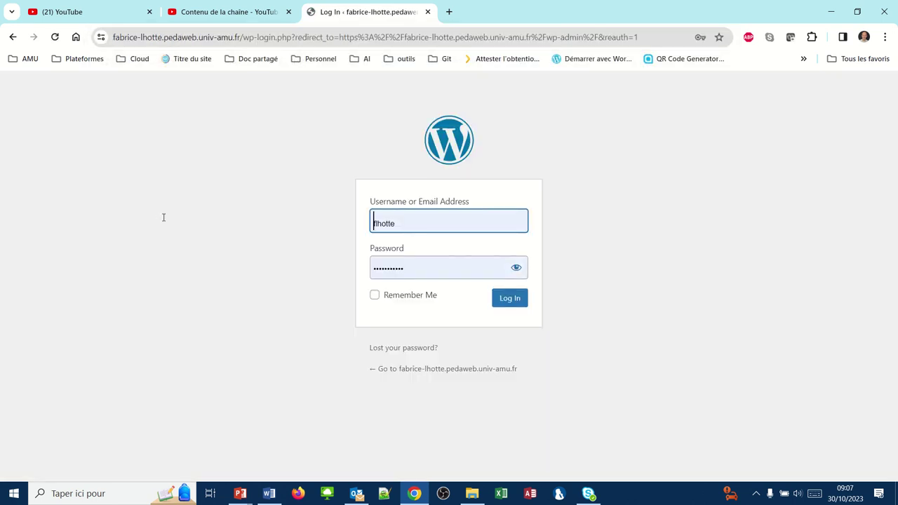
left_click(496, 303)
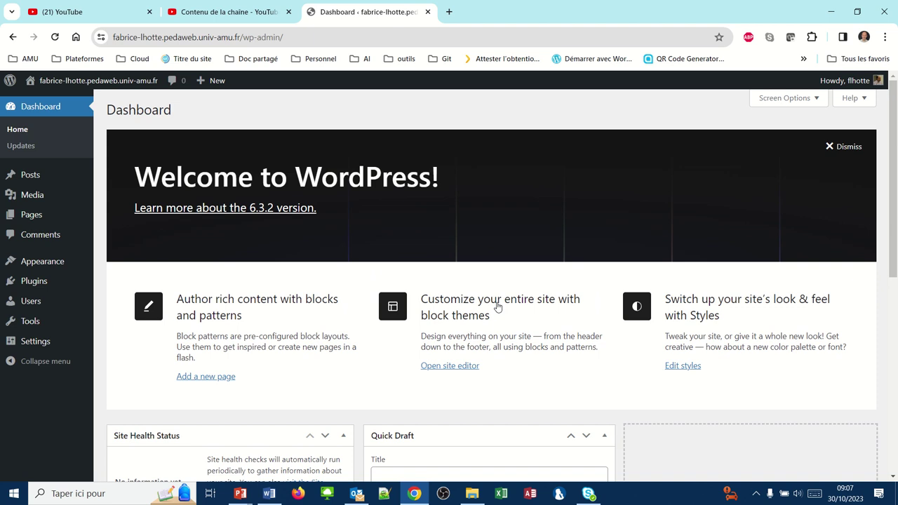
Step: Open the site's general settings and review the available options
left_click(39, 342)
left_click(115, 343)
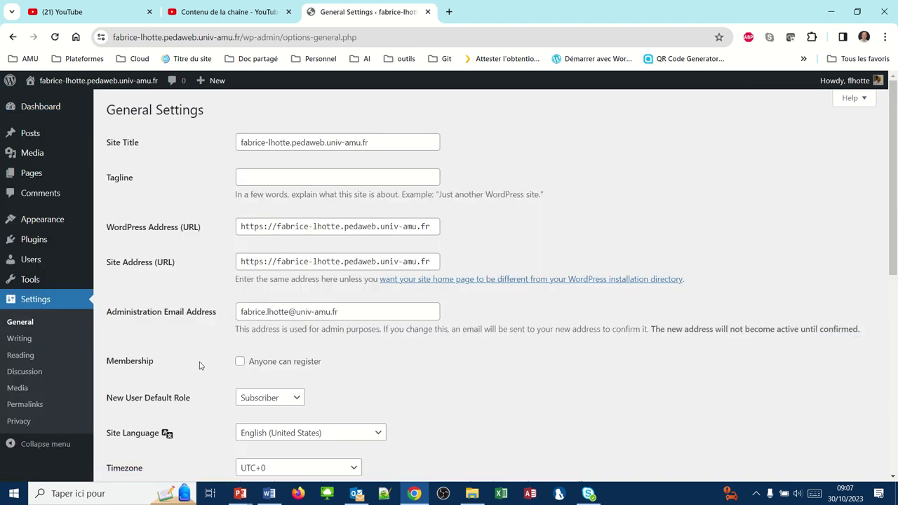
scroll(199, 365, "down", 2)
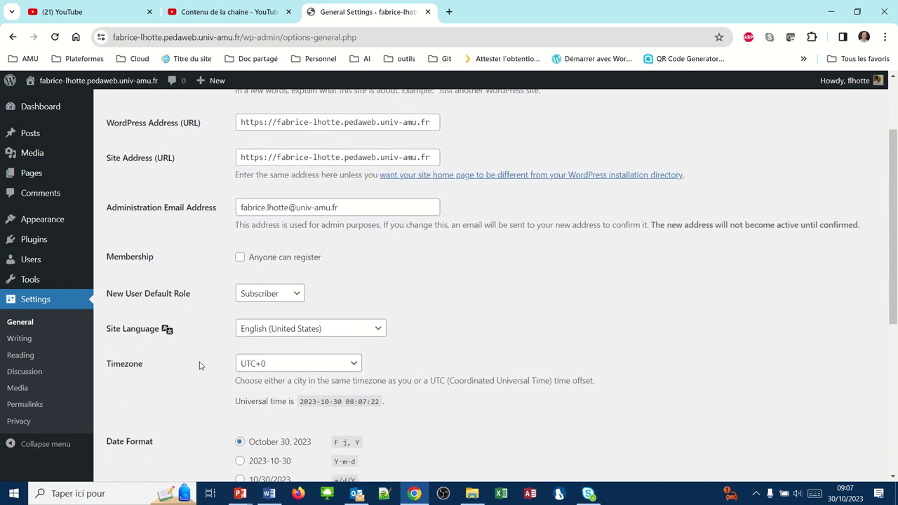
scroll(200, 365, "down", 3)
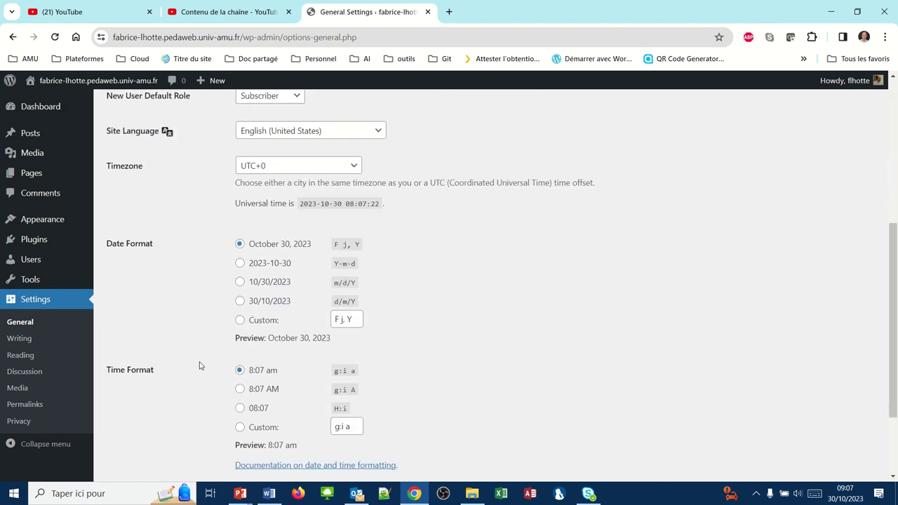
scroll(199, 365, "up", 5)
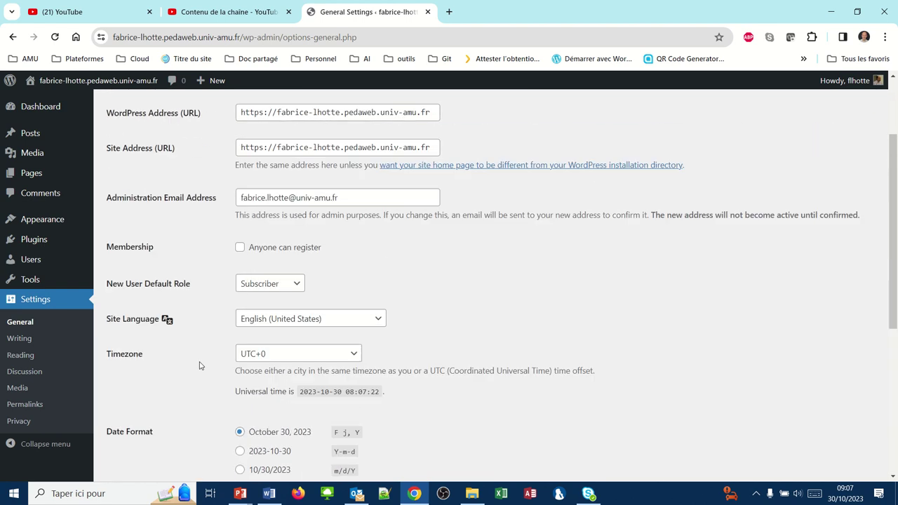
scroll(200, 365, "up", 1)
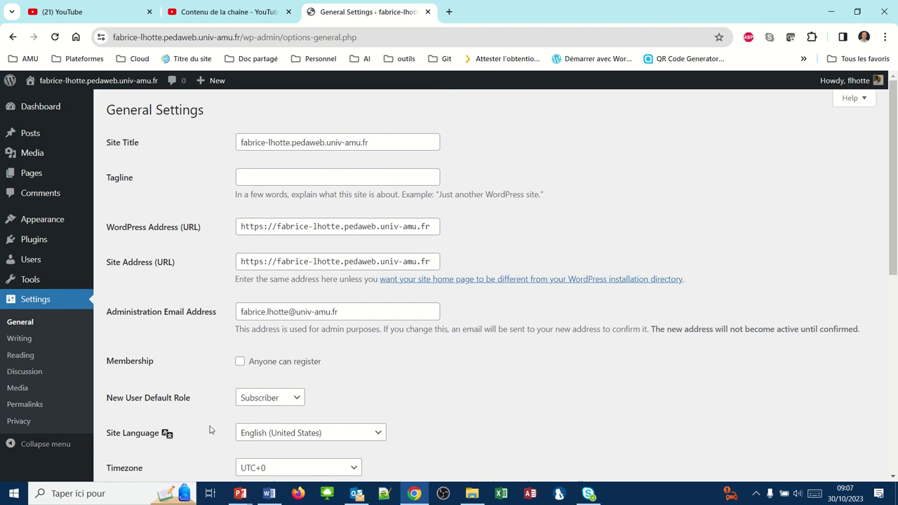
Step: Set the site language to Français and save the general settings
left_click(375, 434)
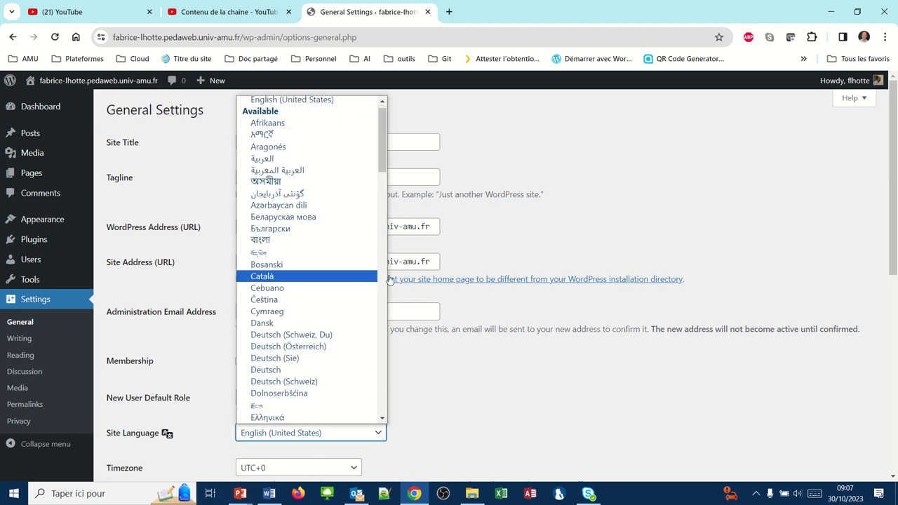
scroll(383, 280, "down", 4)
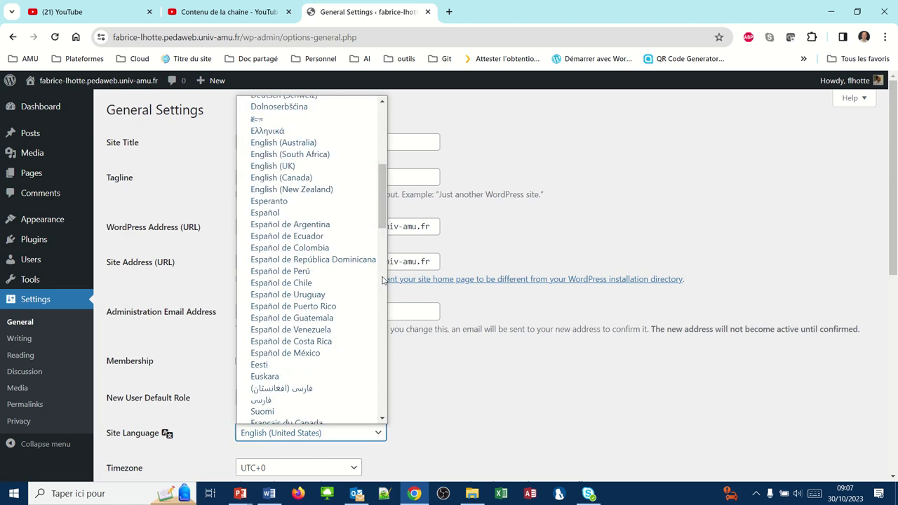
scroll(383, 308, "down", 4)
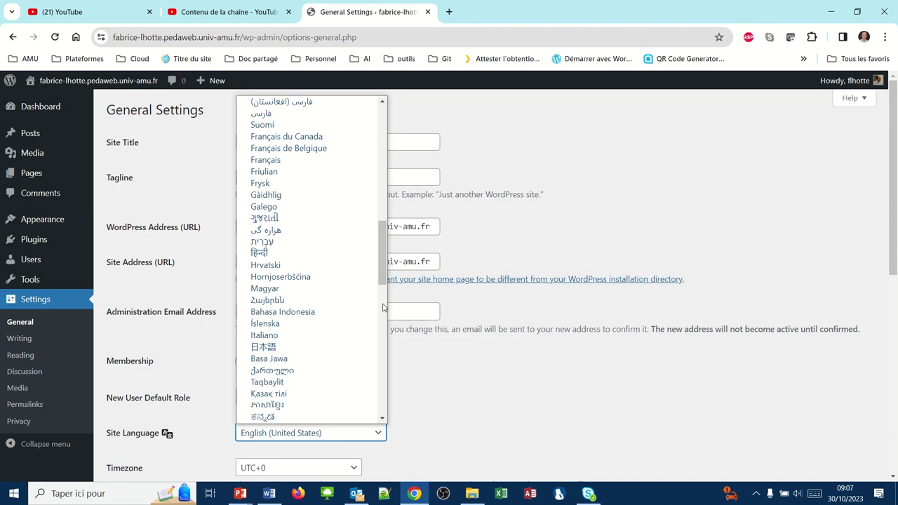
left_click(276, 162)
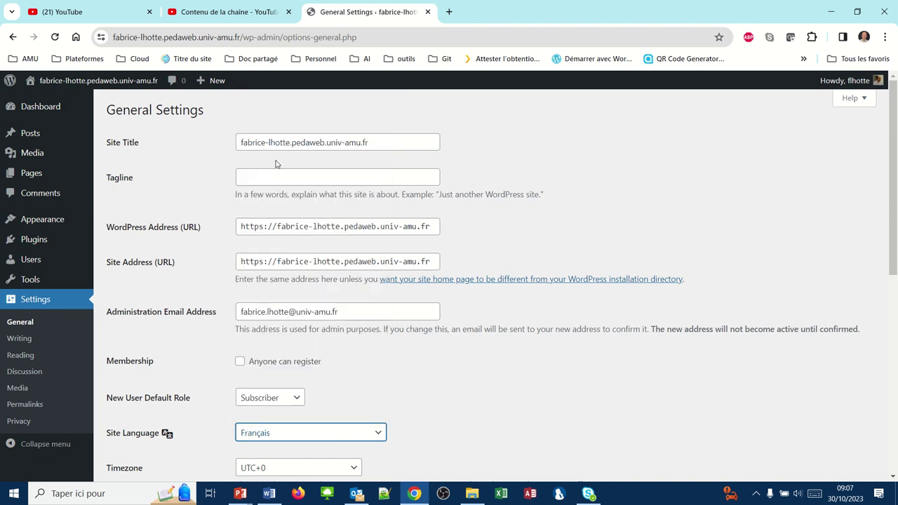
scroll(539, 425, "down", 10)
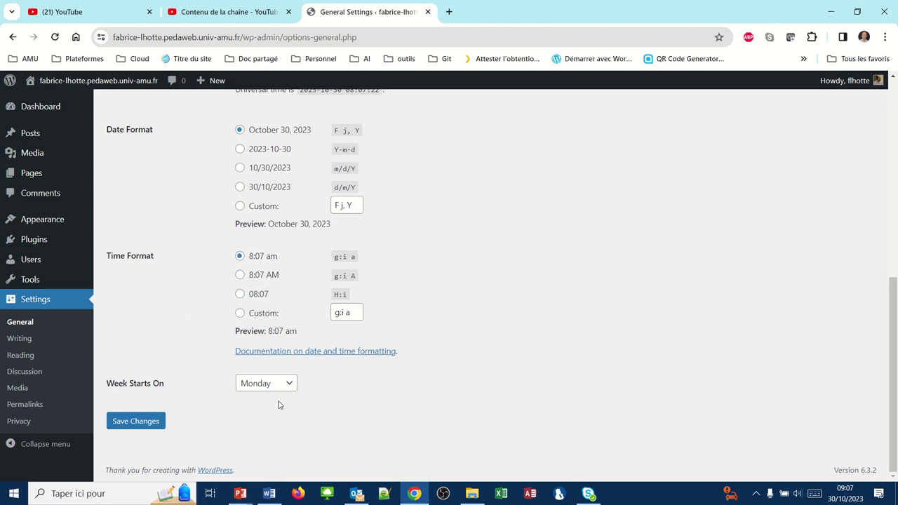
left_click(134, 420)
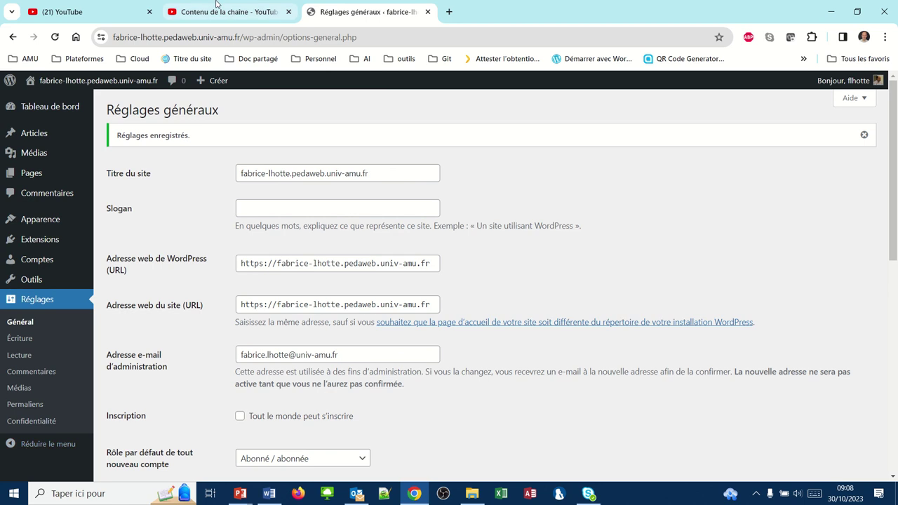
Step: Open the administrator account's profile from the list of all accounts
mouse_move(367, 3)
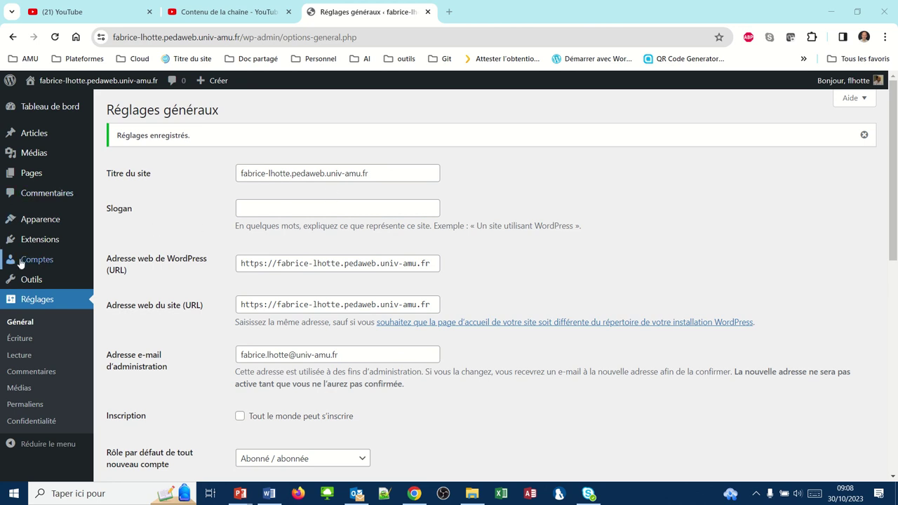
mouse_move(31, 263)
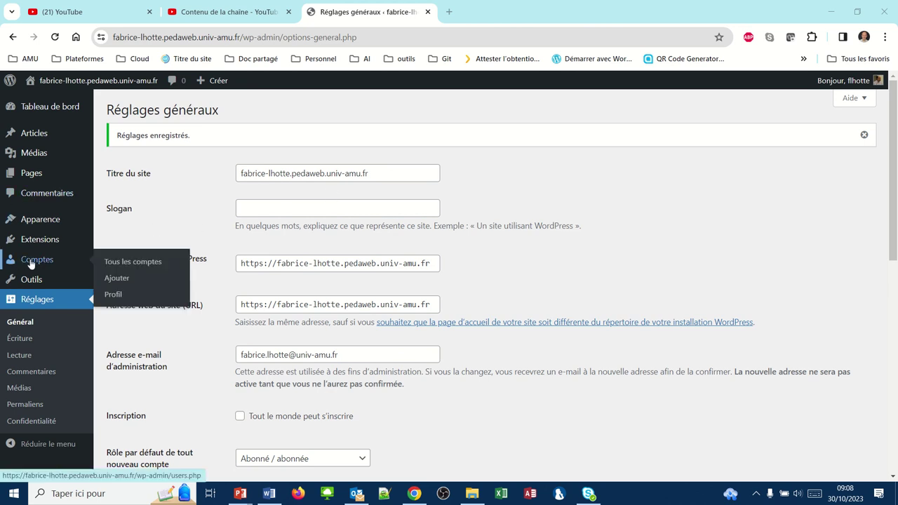
left_click(112, 263)
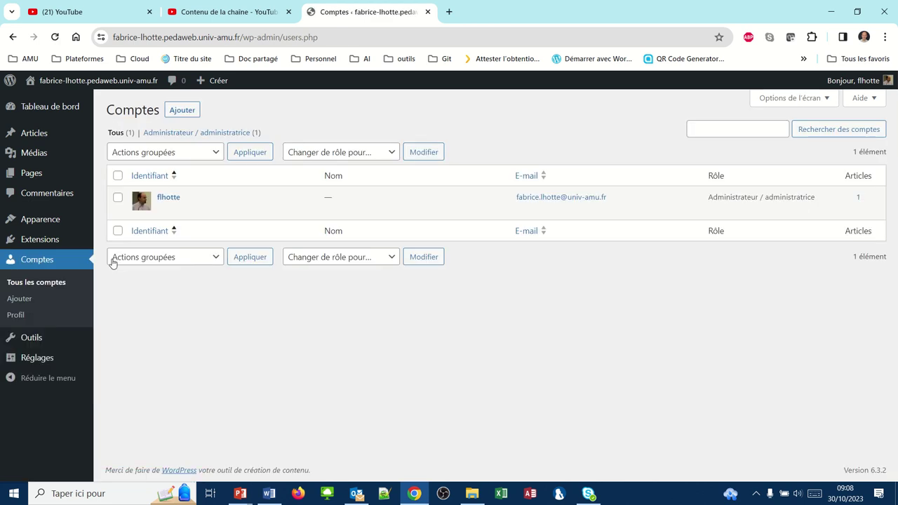
left_click(168, 198)
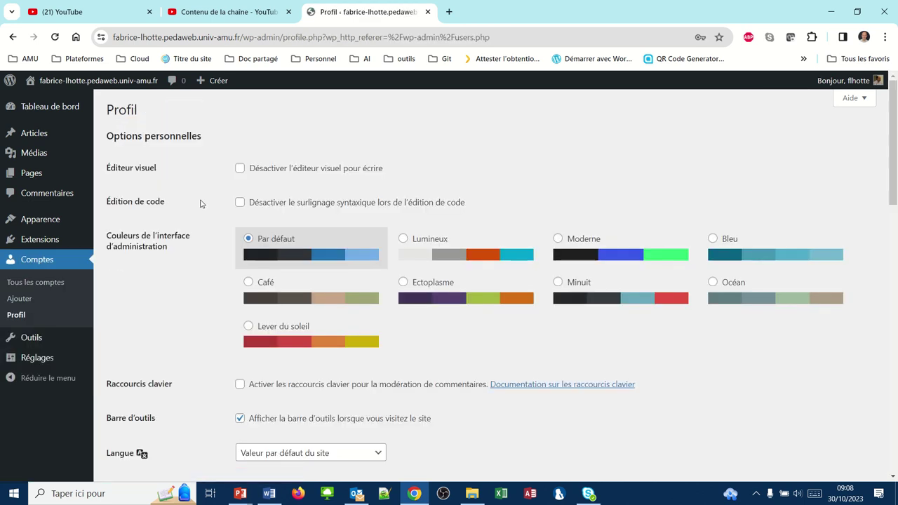
Step: Enter the account holder's first name and last name in the profile's name section
scroll(221, 341, "down", 1)
scroll(221, 341, "down", 2)
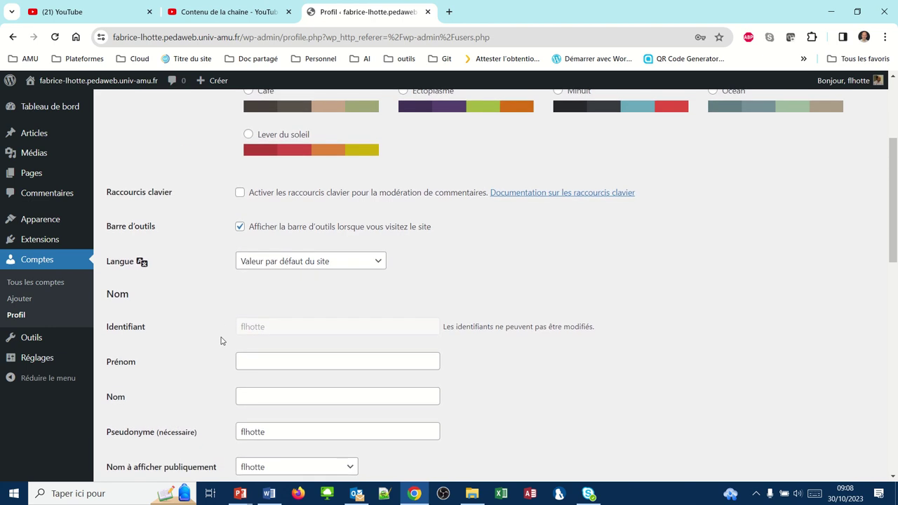
scroll(221, 341, "down", 1)
left_click(242, 337)
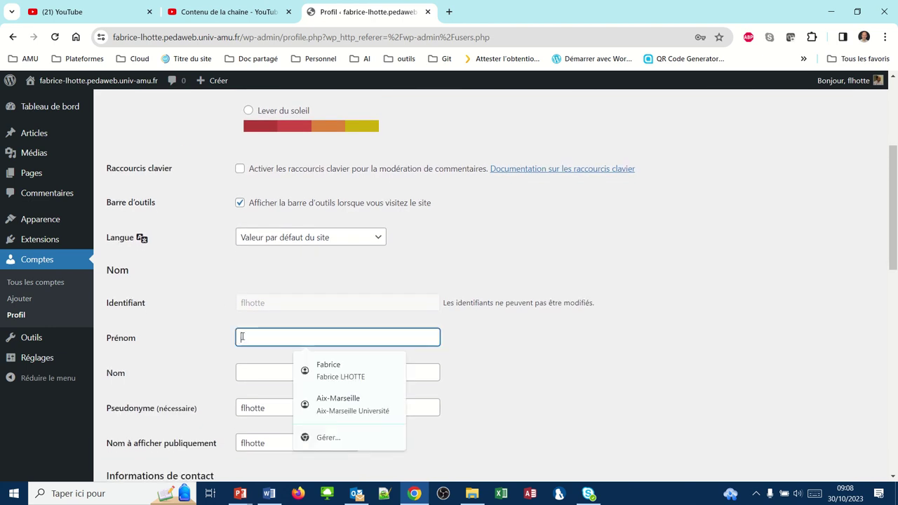
type("Fabrice")
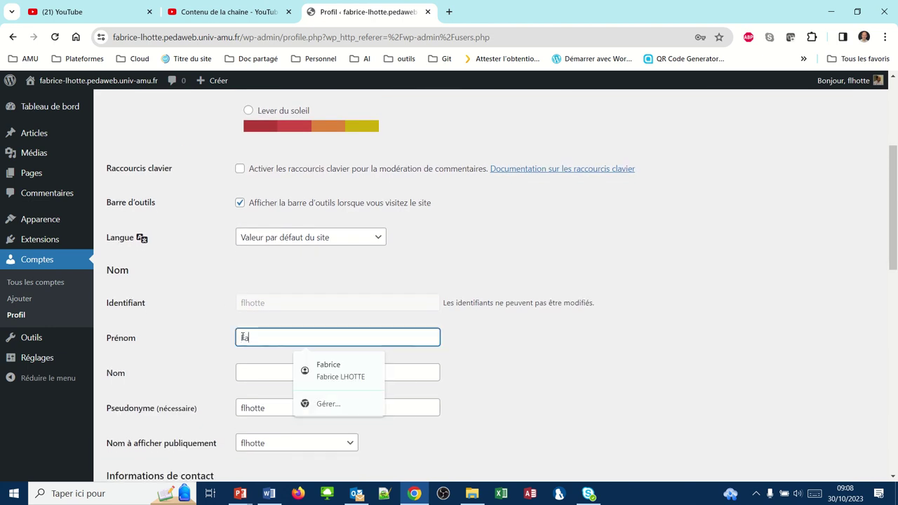
left_click(249, 375)
type("LHOTTE")
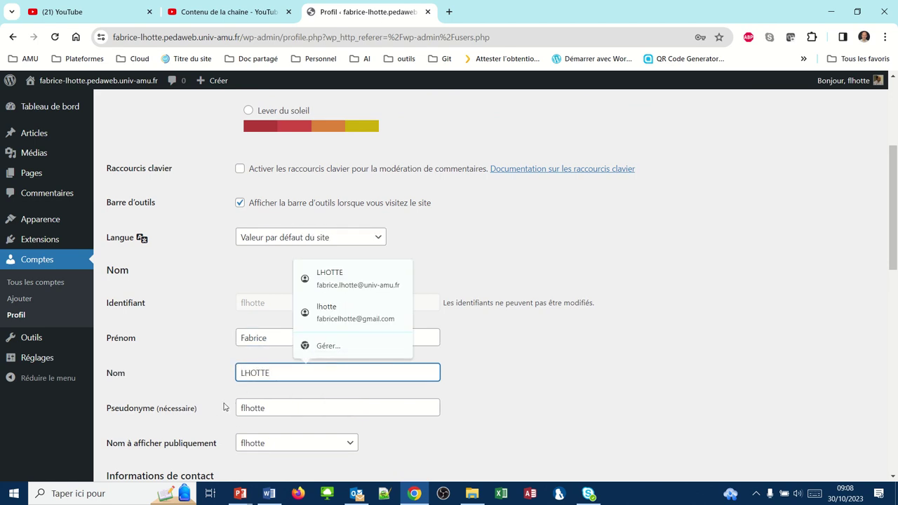
Step: Set the publicly displayed name to the first name followed by the last name
left_click(263, 410)
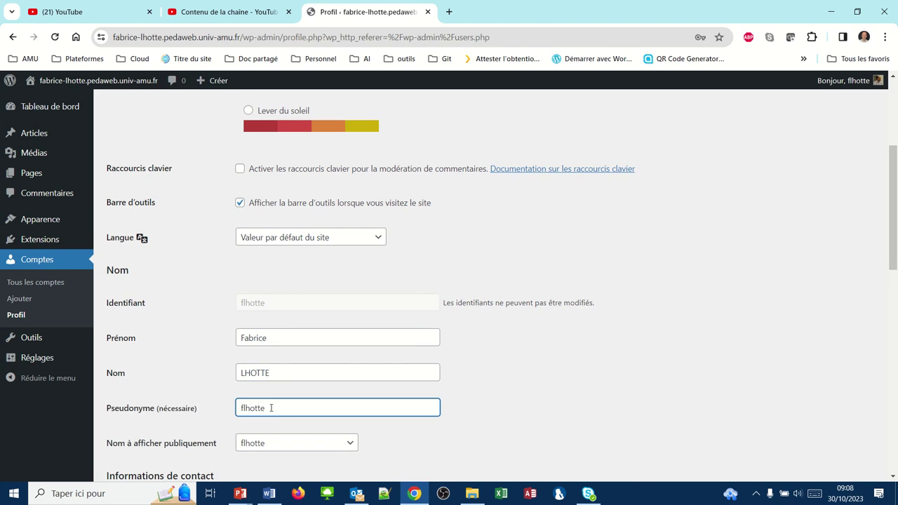
scroll(208, 417, "down", 1)
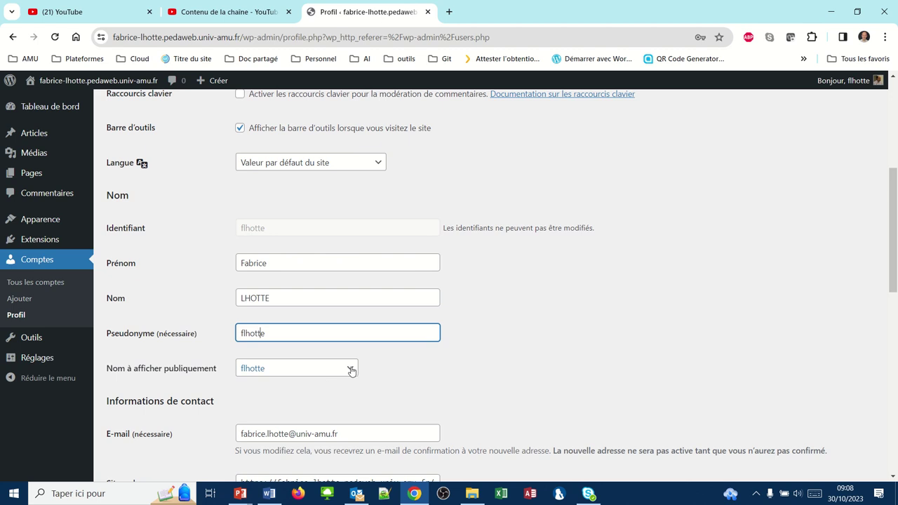
left_click(351, 369)
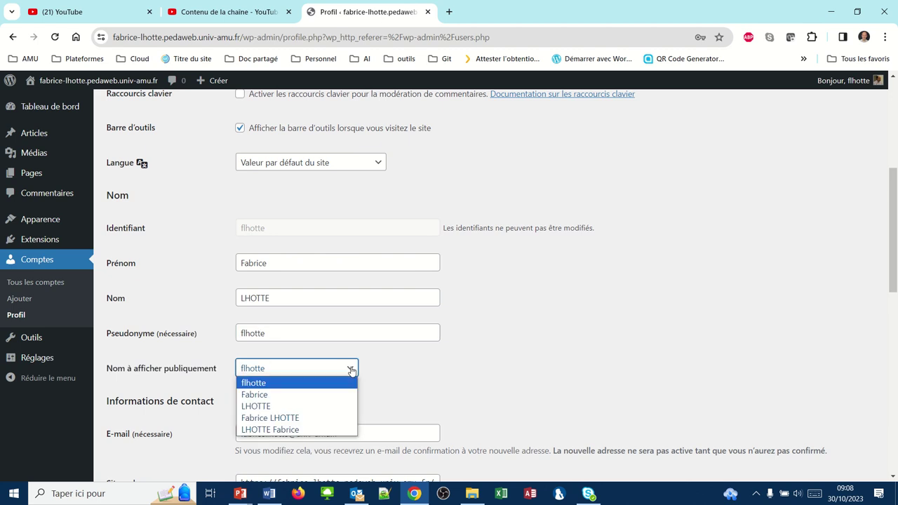
left_click(311, 417)
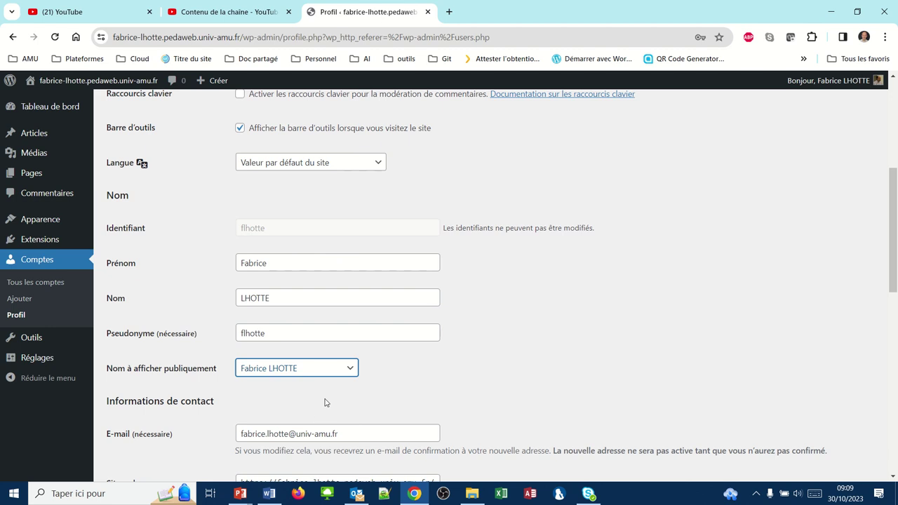
Step: Write "Étudiant à l'IUTd'Aix-Marseille" in the biographical information, correcting the missing accent with the spelling suggestion
scroll(324, 401, "down", 1)
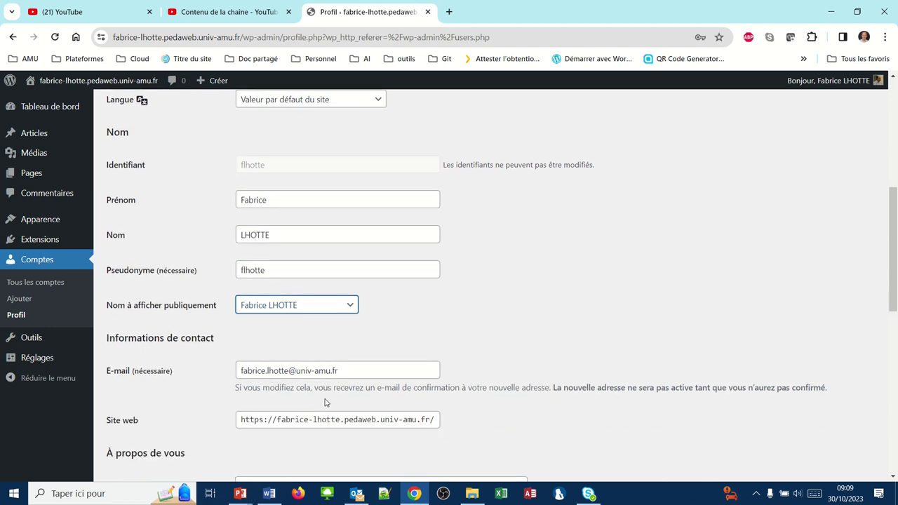
scroll(325, 402, "down", 1)
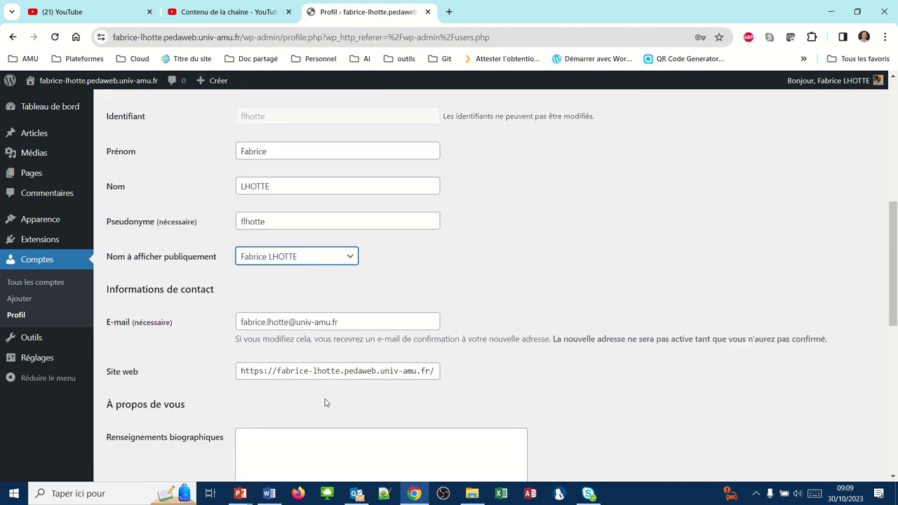
scroll(324, 402, "down", 1)
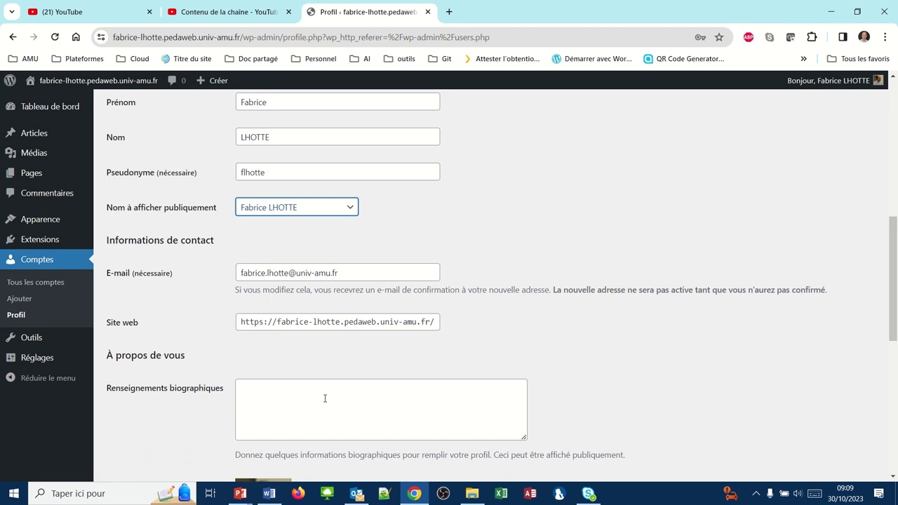
left_click(316, 395)
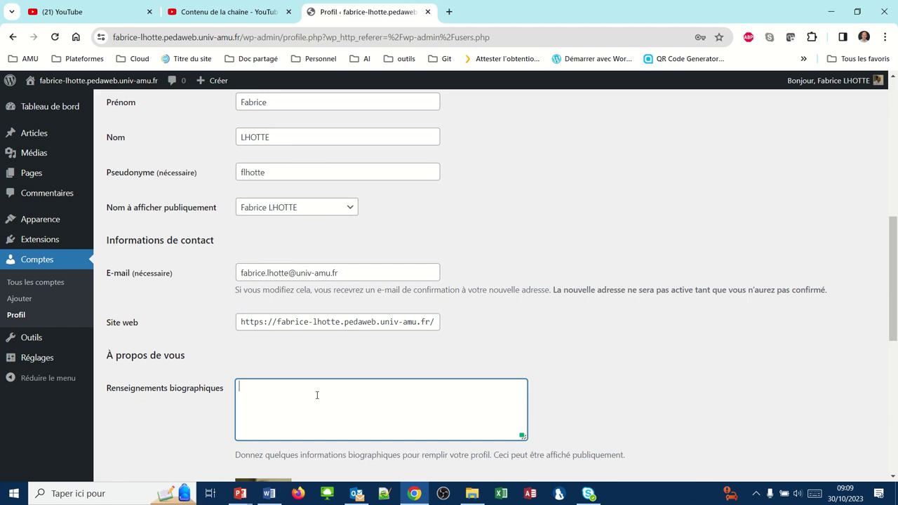
type("Etudiant à l'IUTd'Aix-Marseille")
right_click(258, 393)
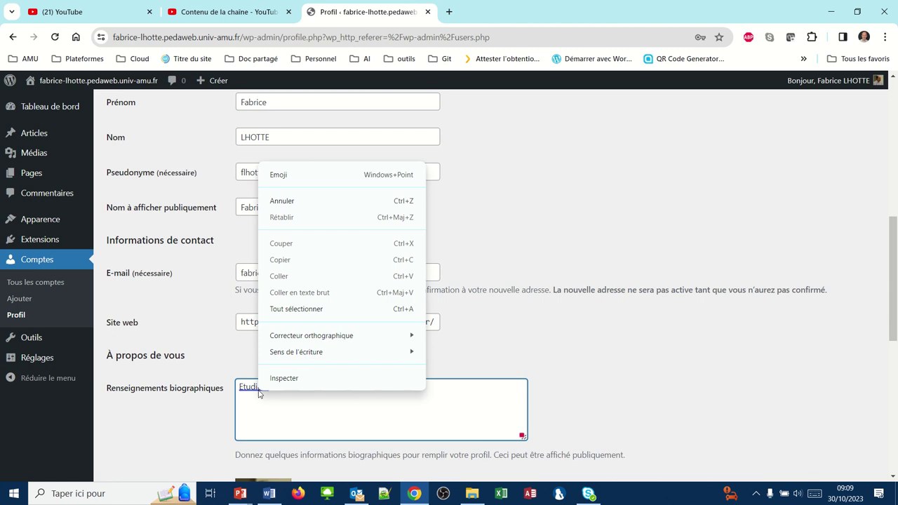
left_click(253, 386)
left_click(253, 386)
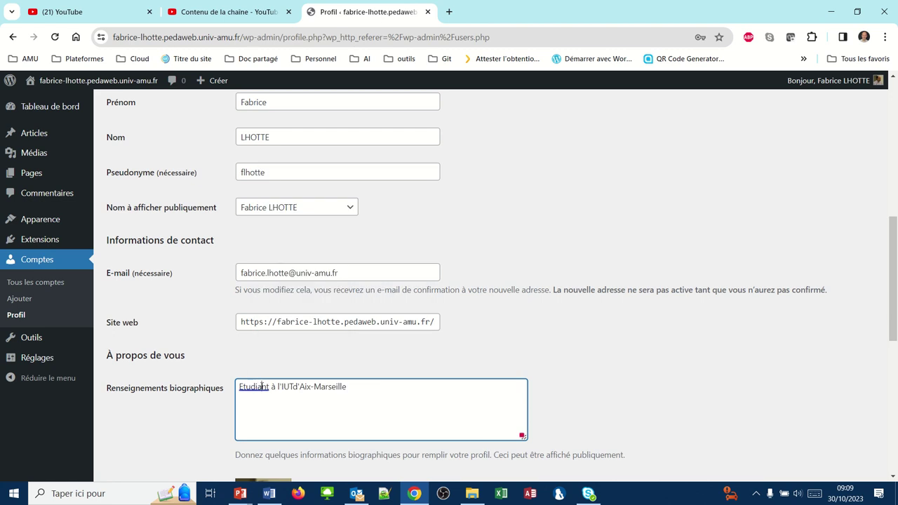
left_click(298, 291)
Step: Add the lines "Département Techniques de Commercialisation" and "Site d'Aix-en-Provence" to the biographical information
type("Département Techniques de c")
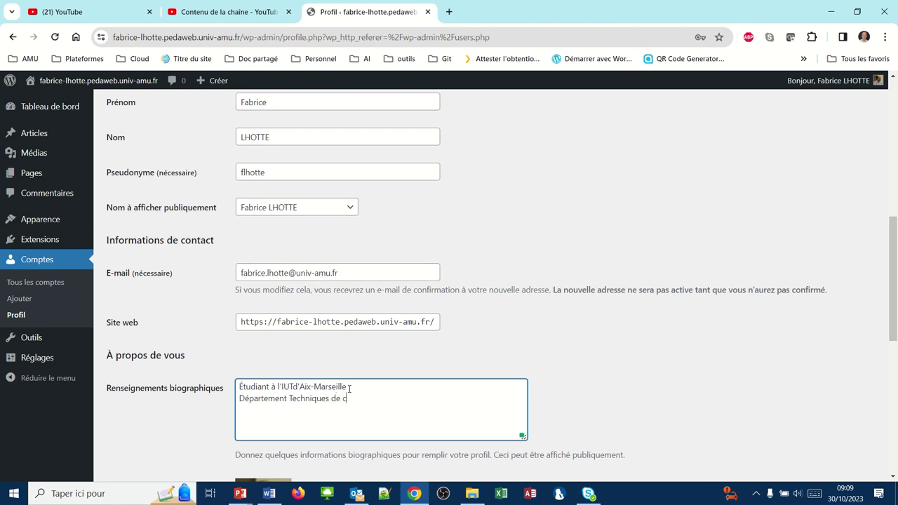
key("BackSpace")
type("Commercia")
type("lisation ")
type("Site d'")
type("Aix-en-Provence")
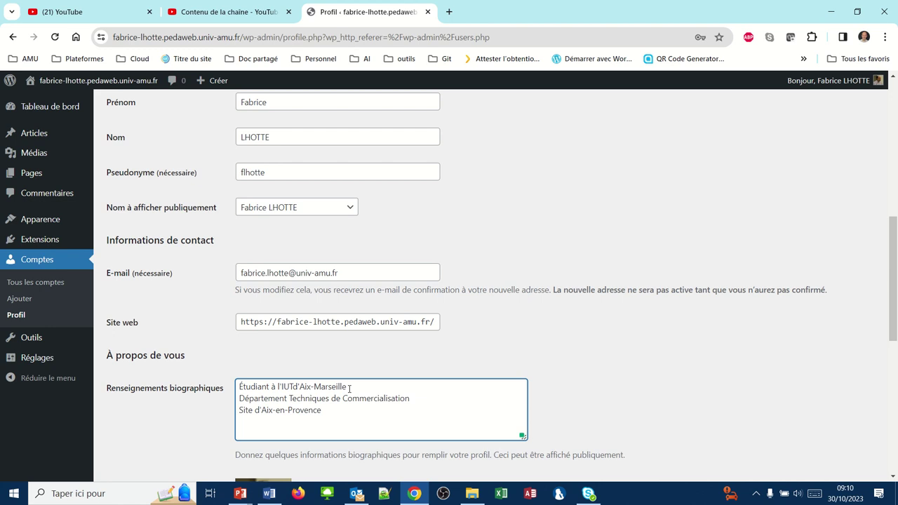
scroll(208, 436, "down", 1)
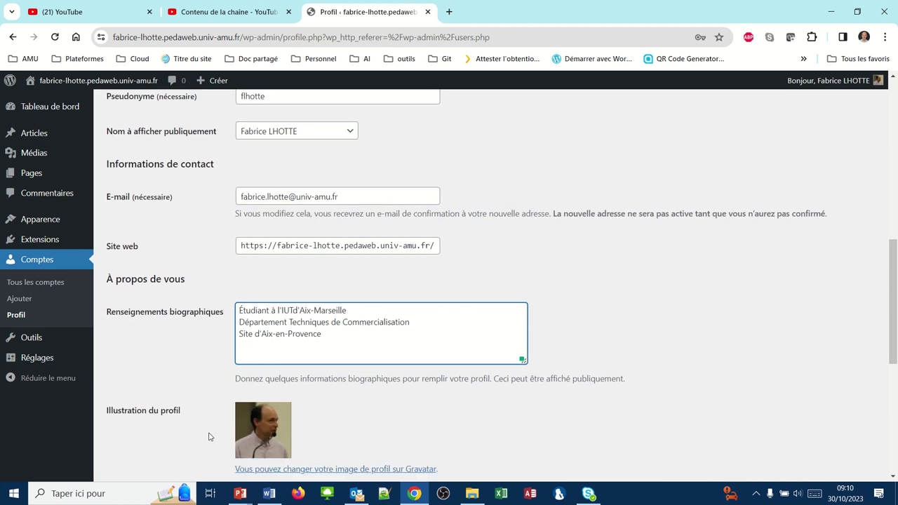
Step: Save the updated administrator profile
scroll(208, 436, "down", 2)
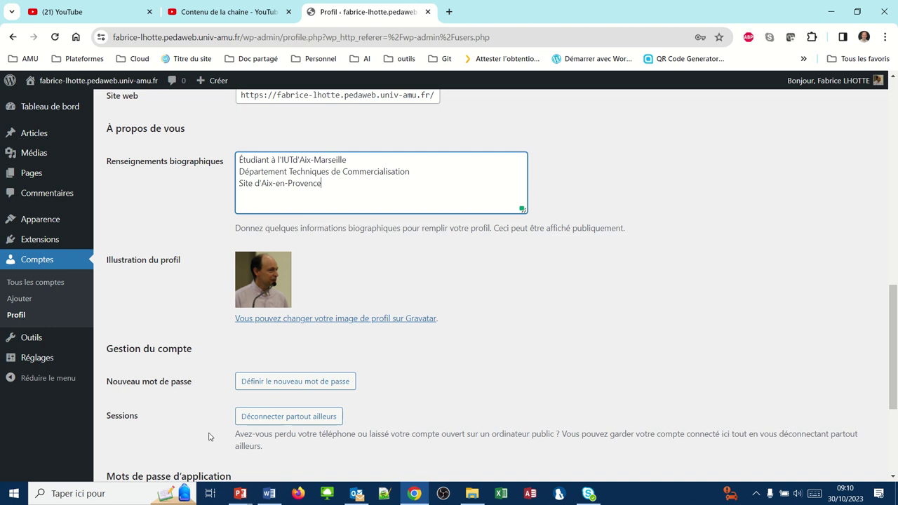
scroll(208, 436, "down", 2)
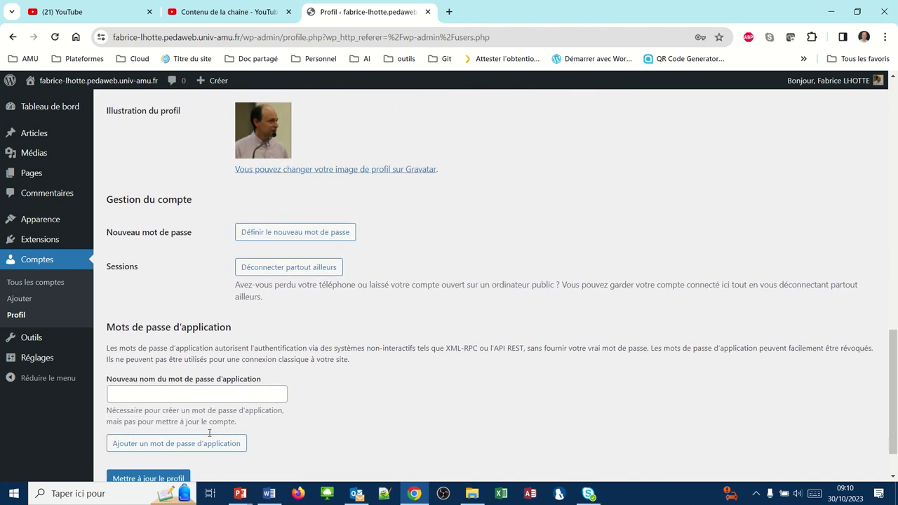
scroll(209, 437, "down", 1)
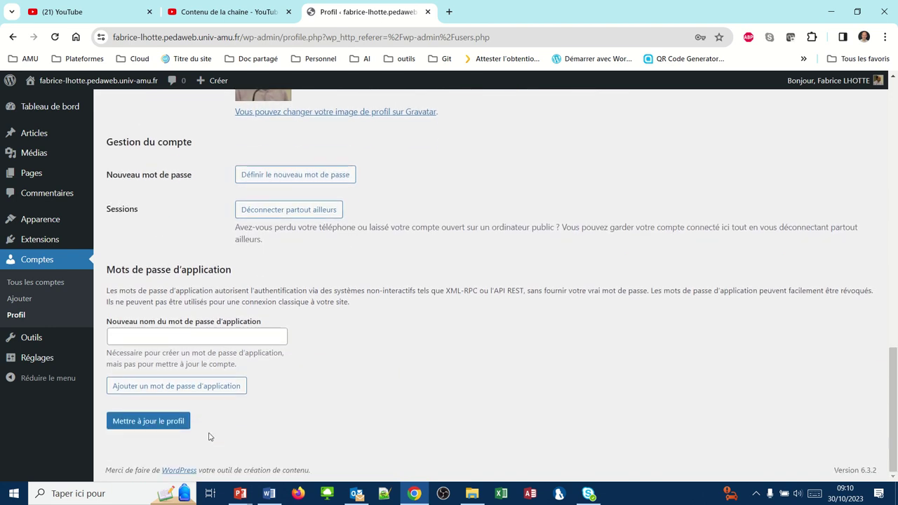
left_click(158, 428)
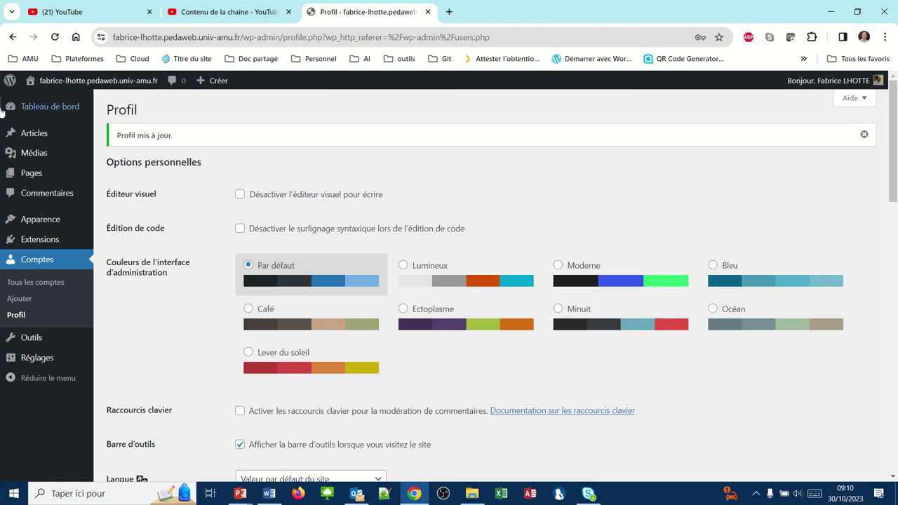
mouse_move(358, 21)
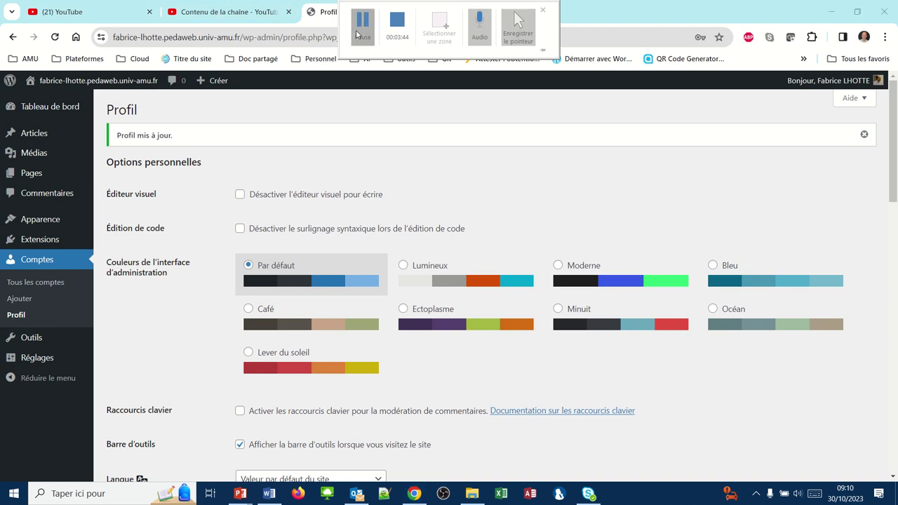
Step: Replace the site title in the general settings with "TeeVogue Store"
left_click(39, 357)
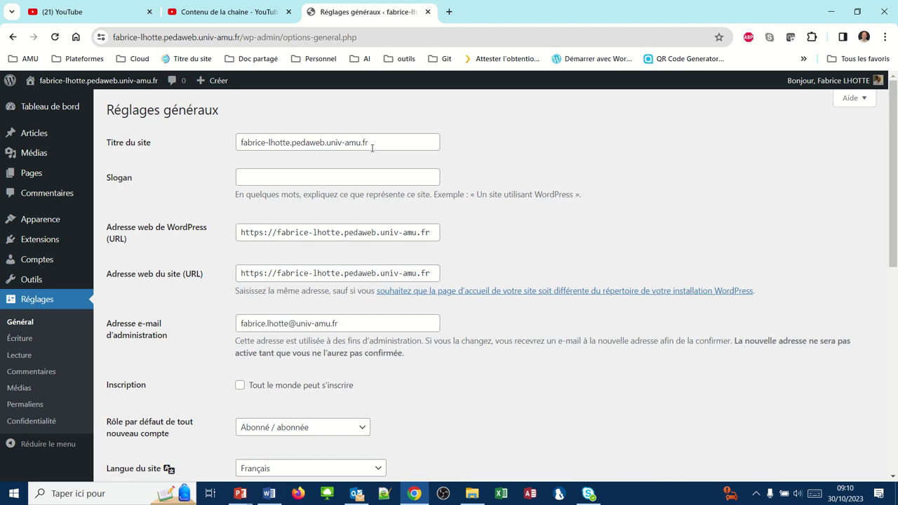
left_click_drag(372, 146, 224, 149)
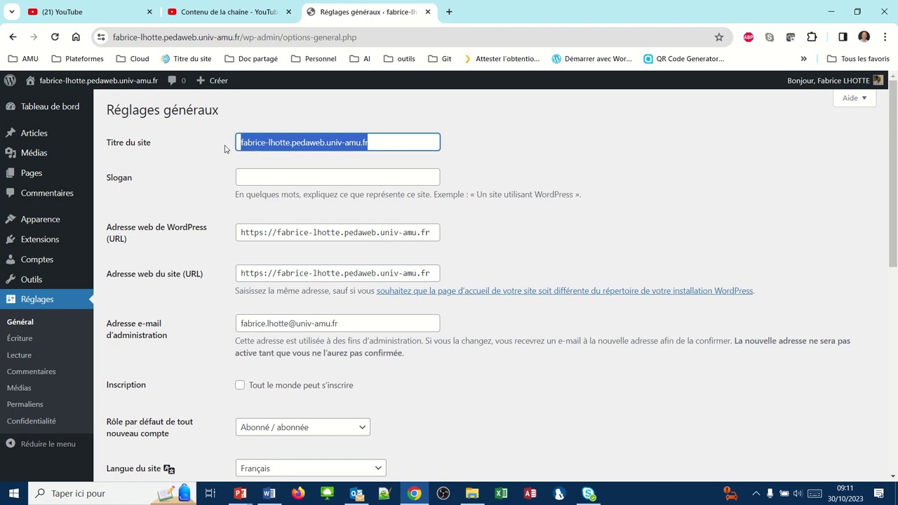
type("Tee")
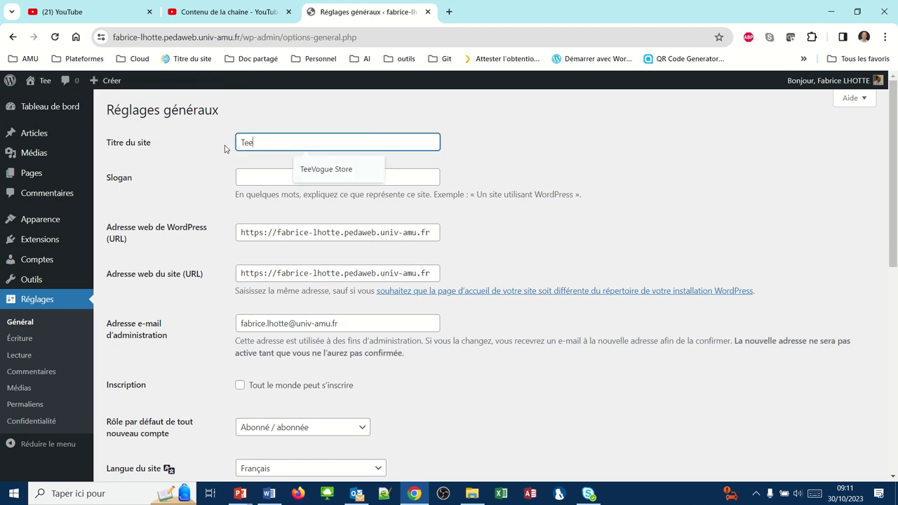
type("Vogue")
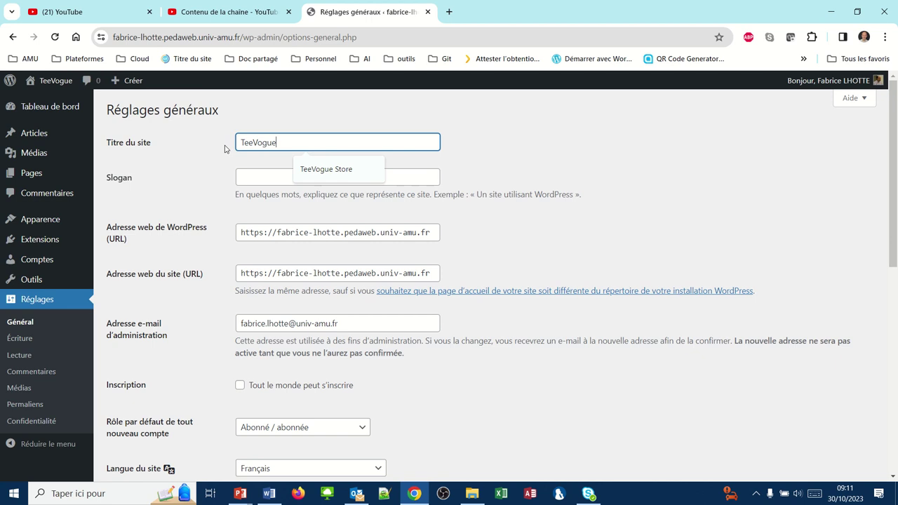
type(" Stroe")
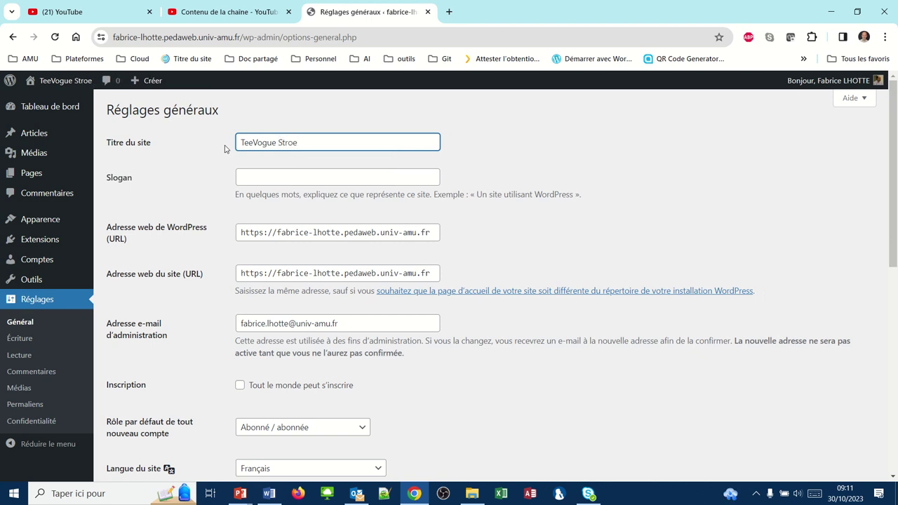
key("BackSpace")
key("BackSpace")
key("BackSpace")
key("BackSpace")
type("tore")
Step: Enter the site slogan "Elevez votre style, un t-shirt à la fois !"
left_click(246, 176)
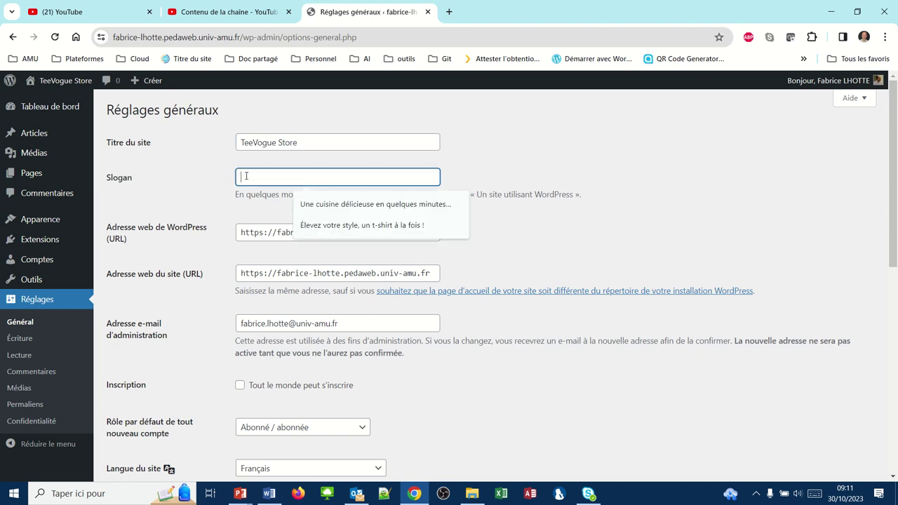
type("E")
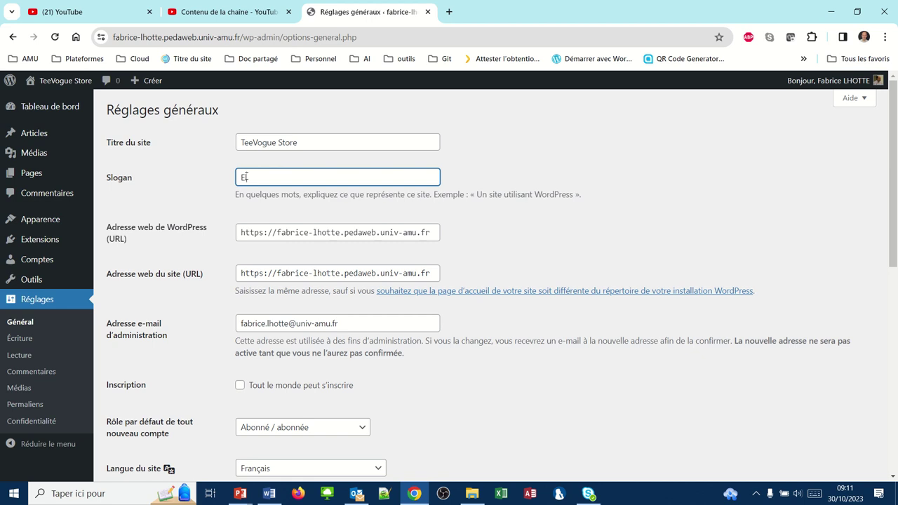
type("levez votre style, un t-shirt à la foi")
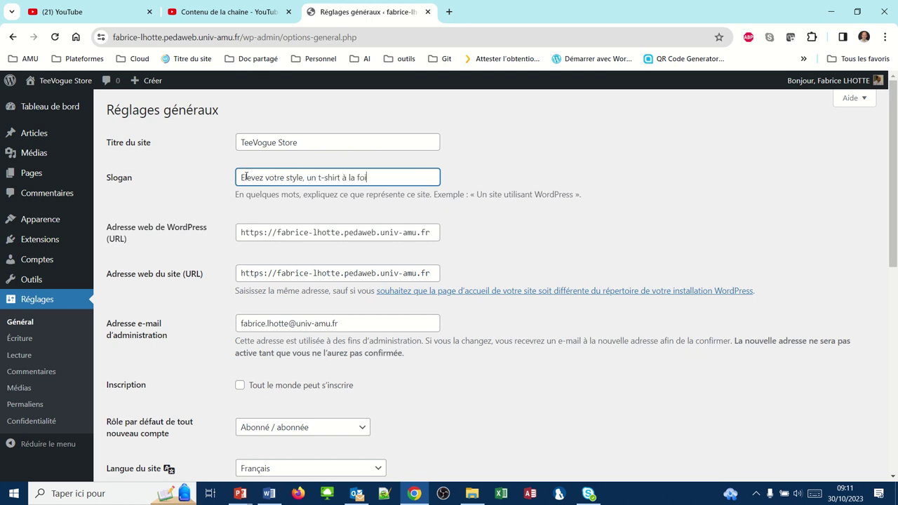
type("s !")
Step: Set the site's time zone to the city Paris
scroll(183, 338, "down", 2)
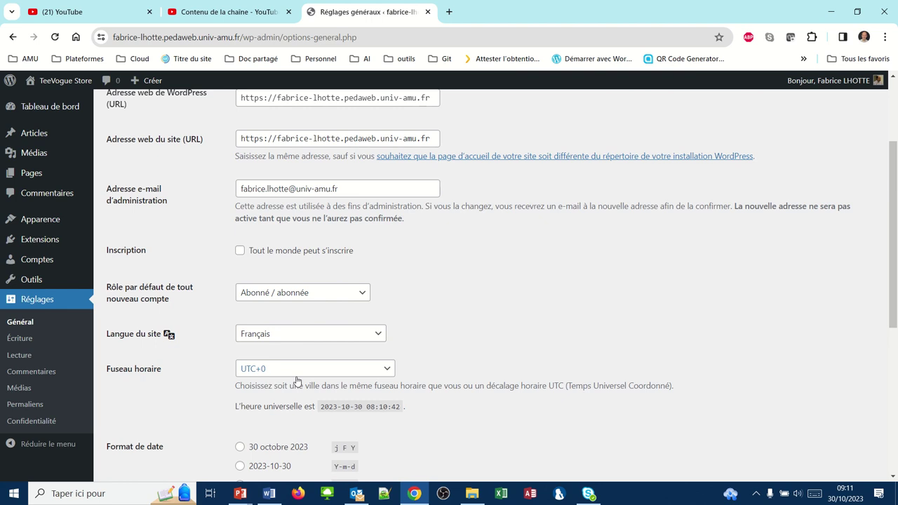
left_click(390, 372)
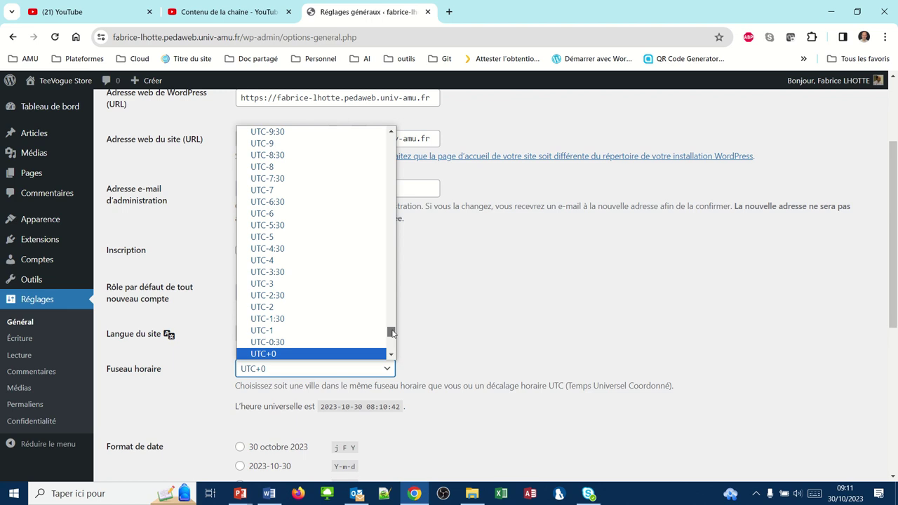
left_click_drag(393, 332, 397, 295)
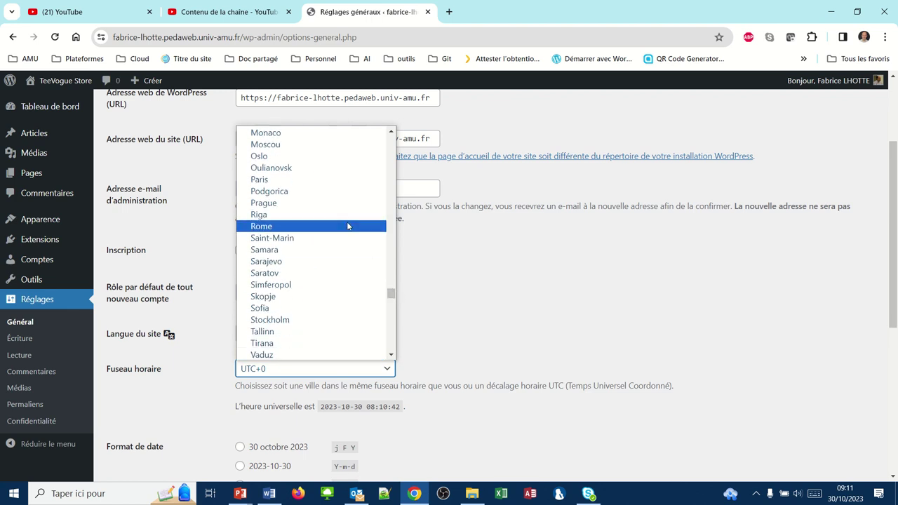
left_click(331, 180)
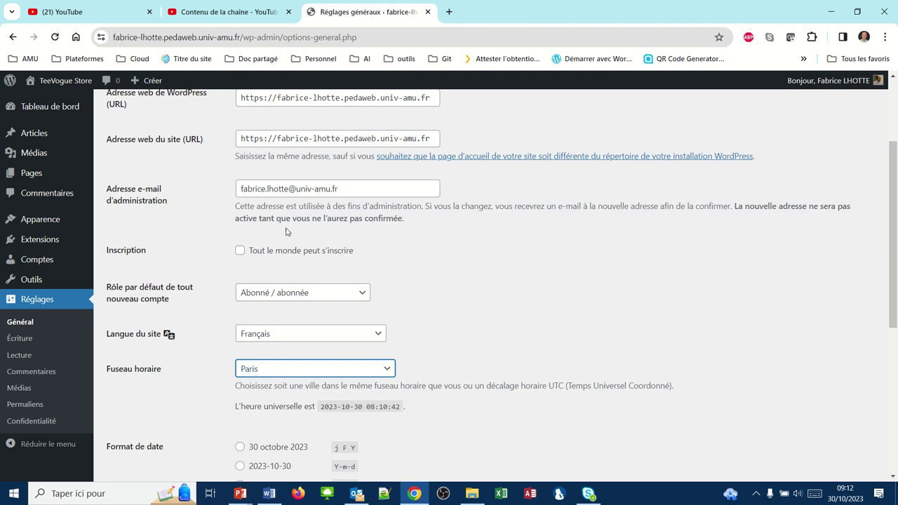
left_click(194, 400)
right_click(194, 400)
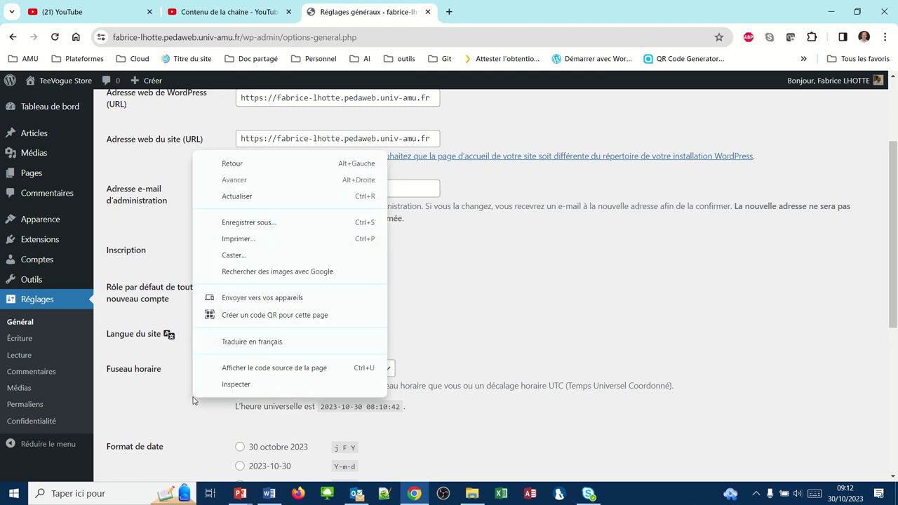
left_click(173, 404)
Step: Choose the "30 octobre 2023" date format and the "8h10" time format, and save the general settings
scroll(173, 403, "down", 2)
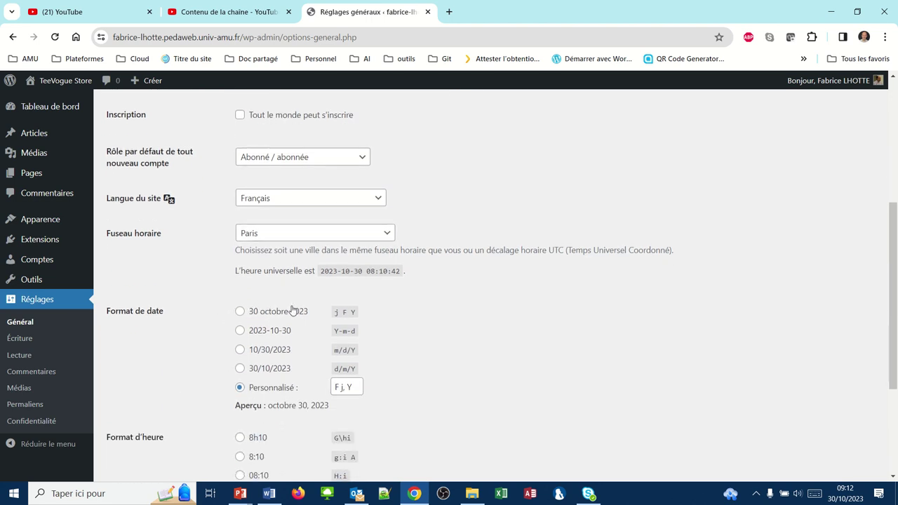
left_click(239, 312)
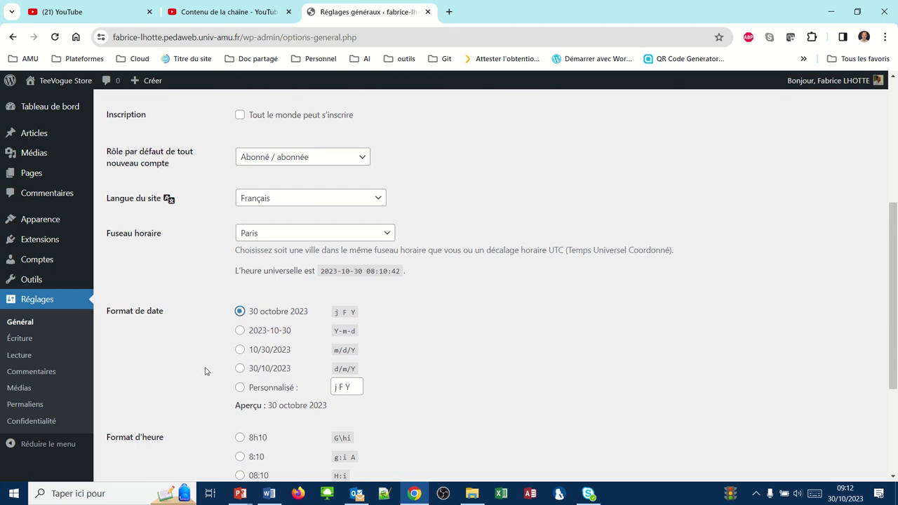
scroll(205, 372, "down", 1)
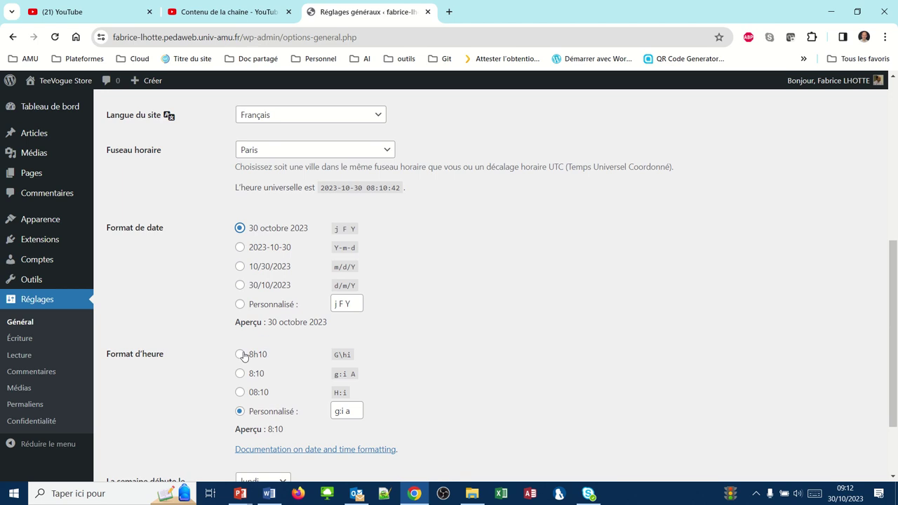
left_click(242, 355)
scroll(203, 370, "down", 2)
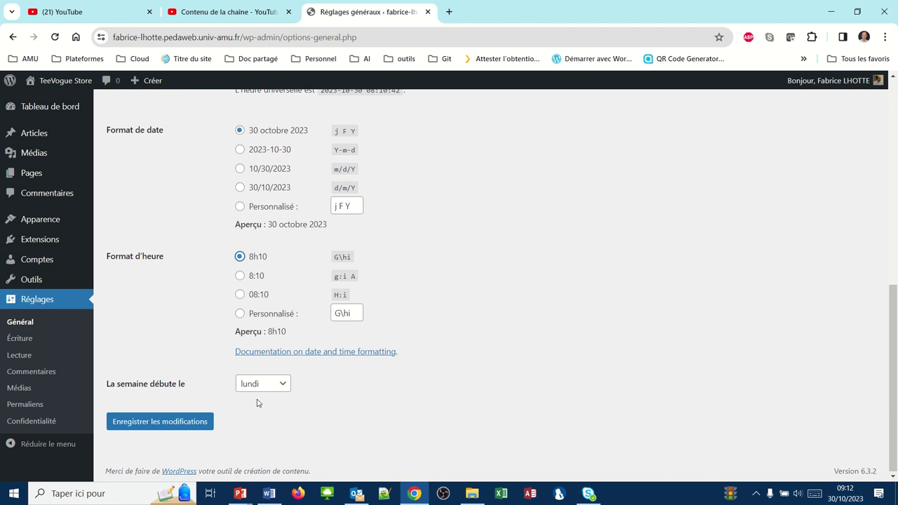
left_click(158, 422)
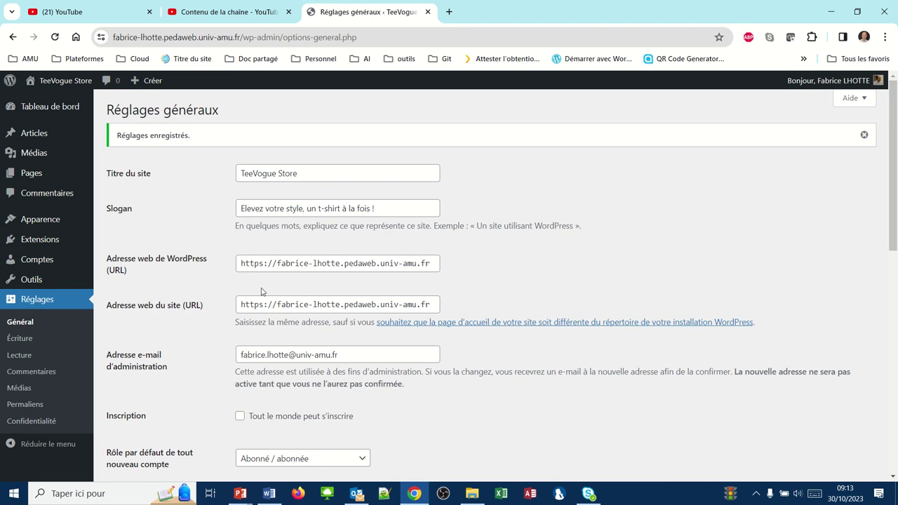
Step: Set the permalink structure to "Titre de la publication" and save the permalink settings
left_click(25, 405)
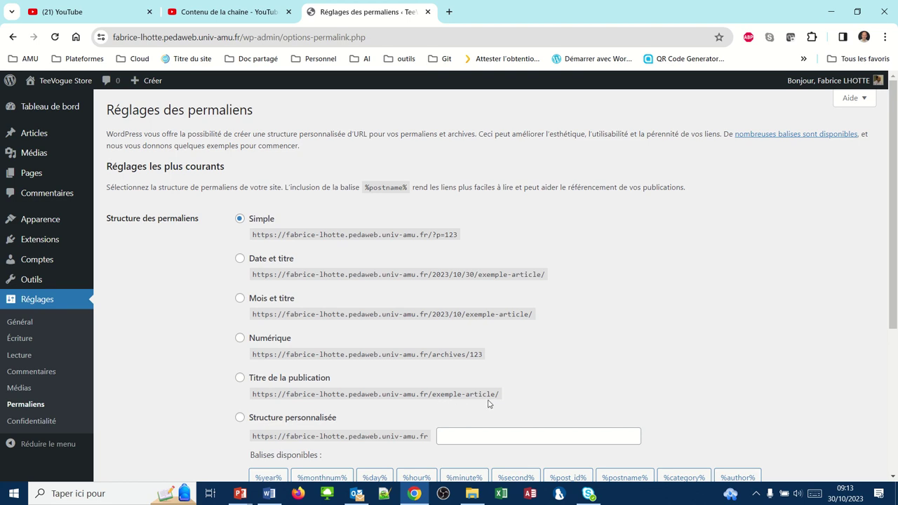
left_click(240, 379)
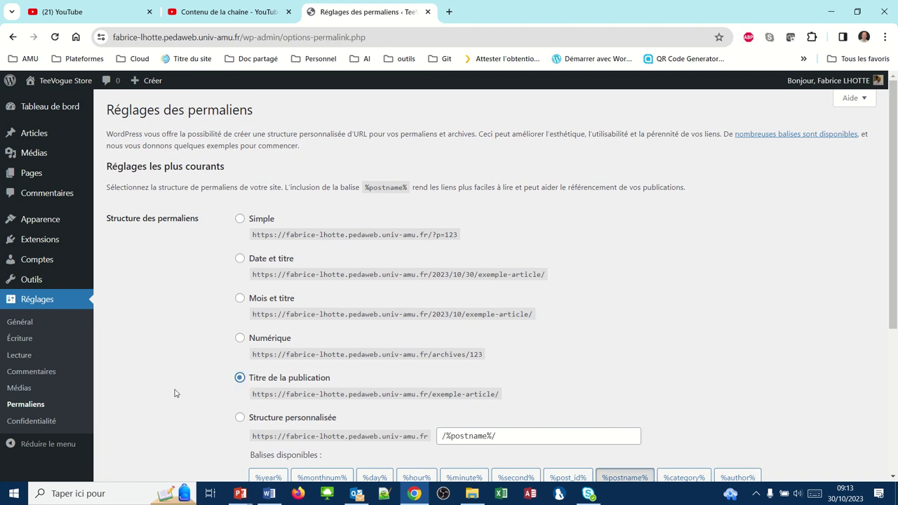
scroll(174, 392, "down", 1)
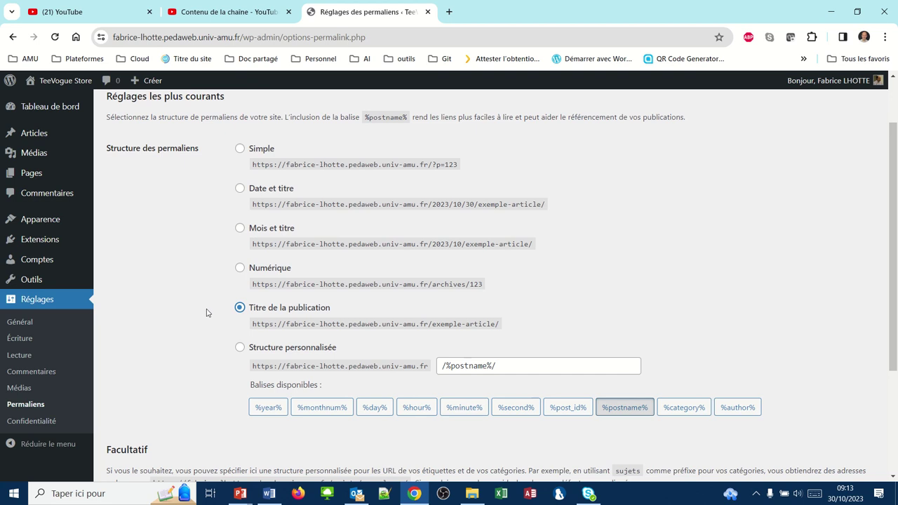
scroll(206, 313, "down", 2)
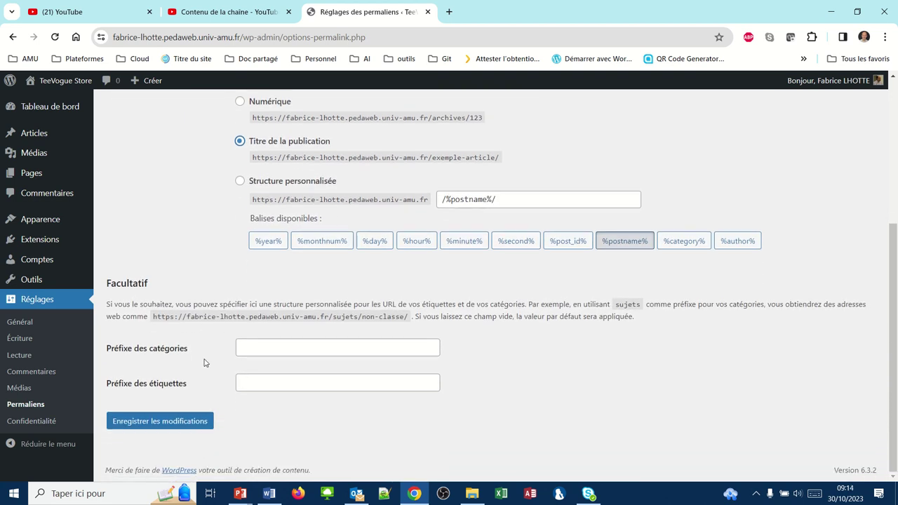
left_click(197, 425)
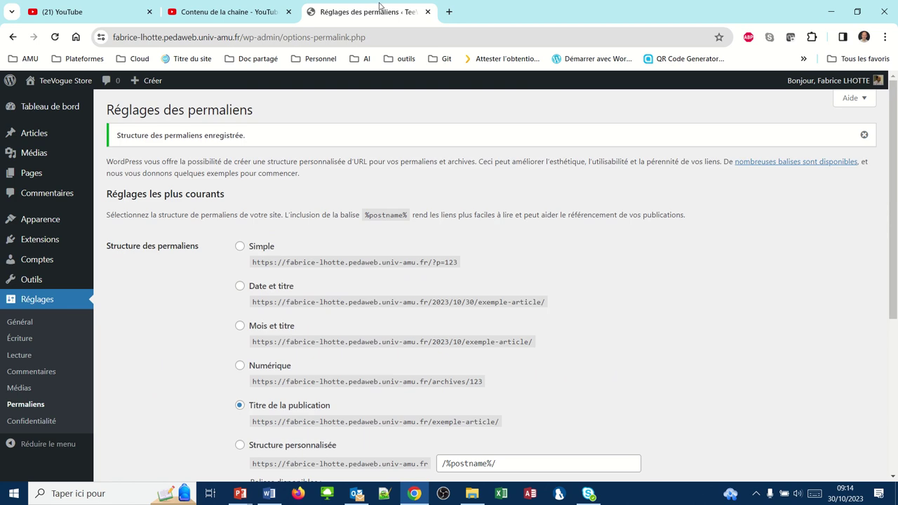
mouse_move(382, 7)
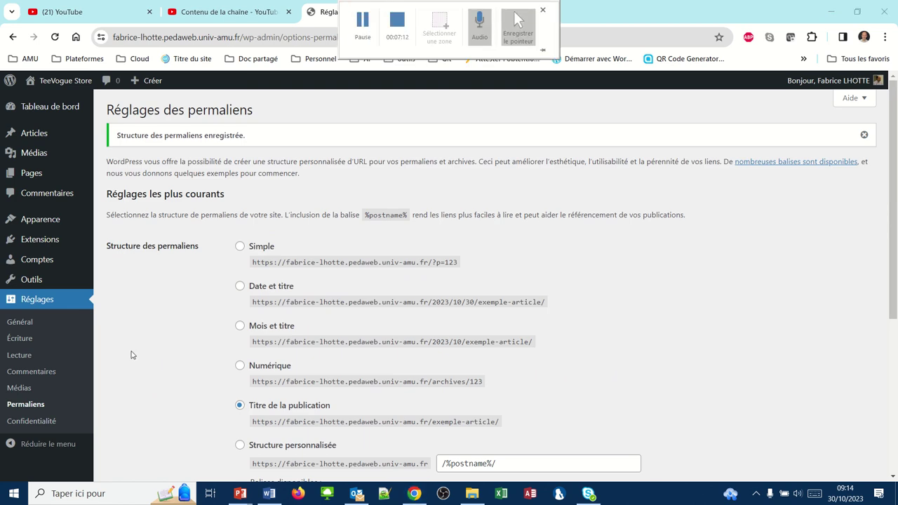
scroll(131, 355, "down", 4)
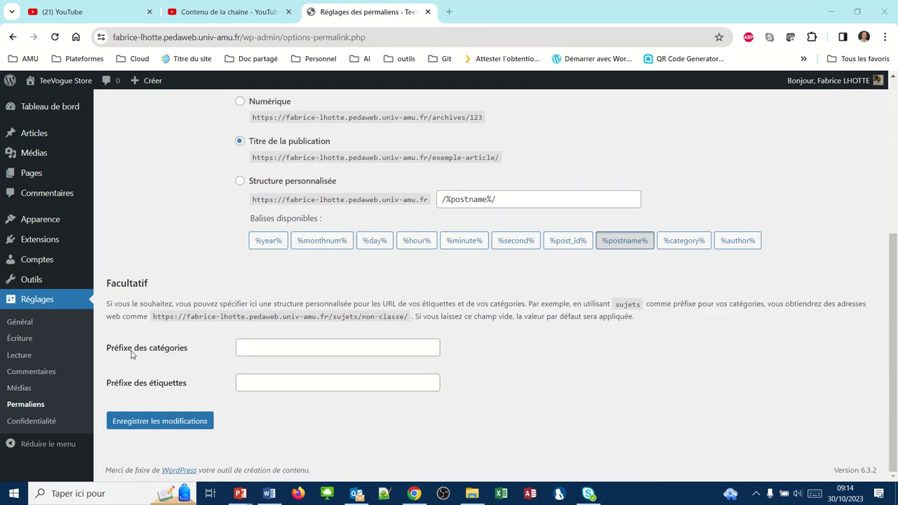
left_click(128, 421)
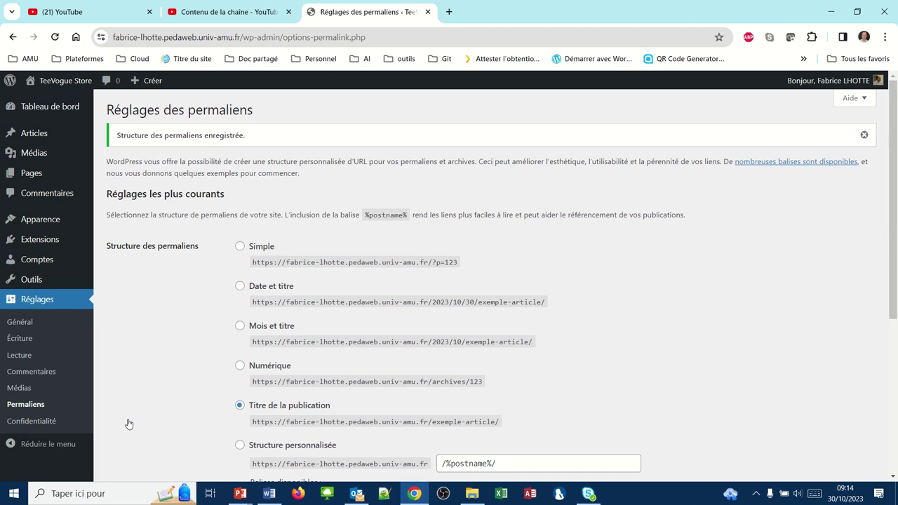
Step: Create a new privacy policy page from the privacy settings and look through its suggested text
left_click(41, 424)
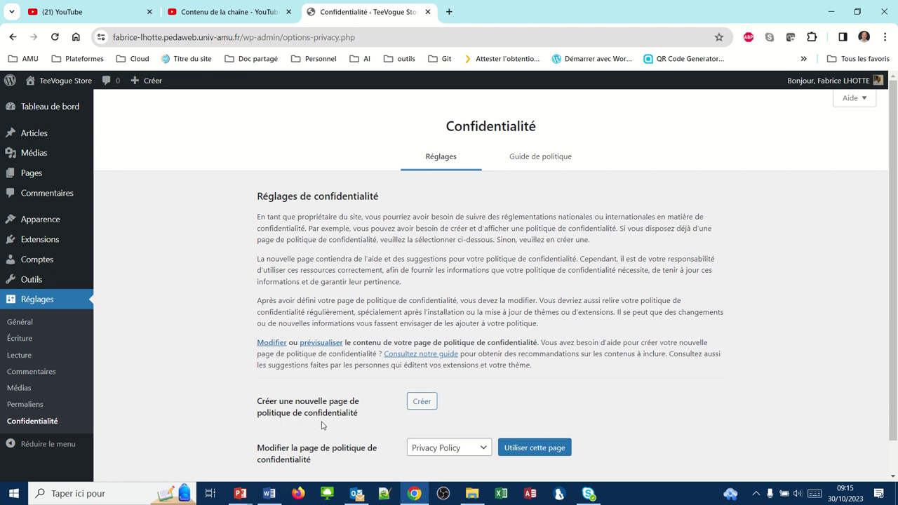
mouse_move(359, 4)
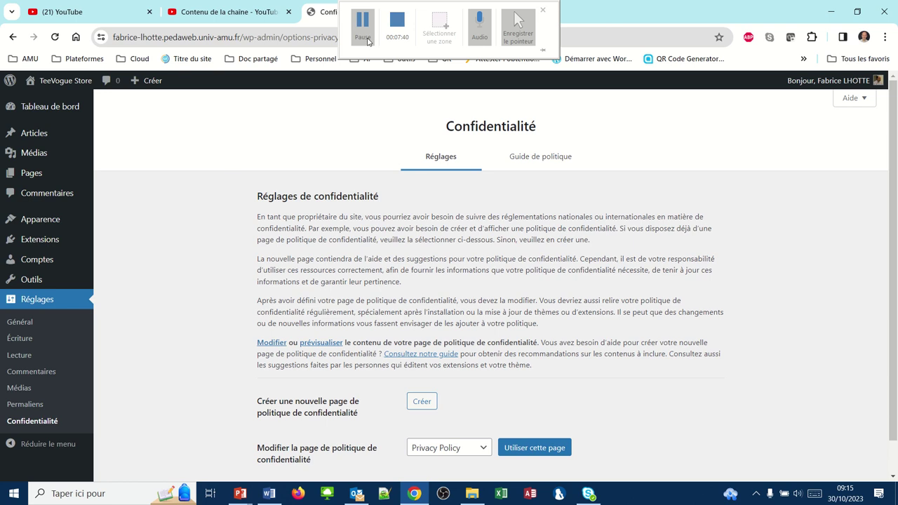
left_click(412, 407)
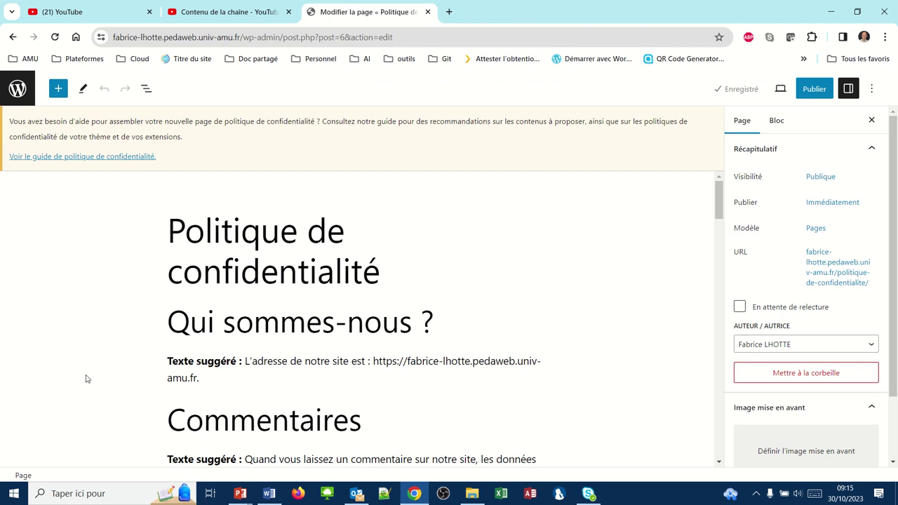
scroll(86, 379, "down", 6)
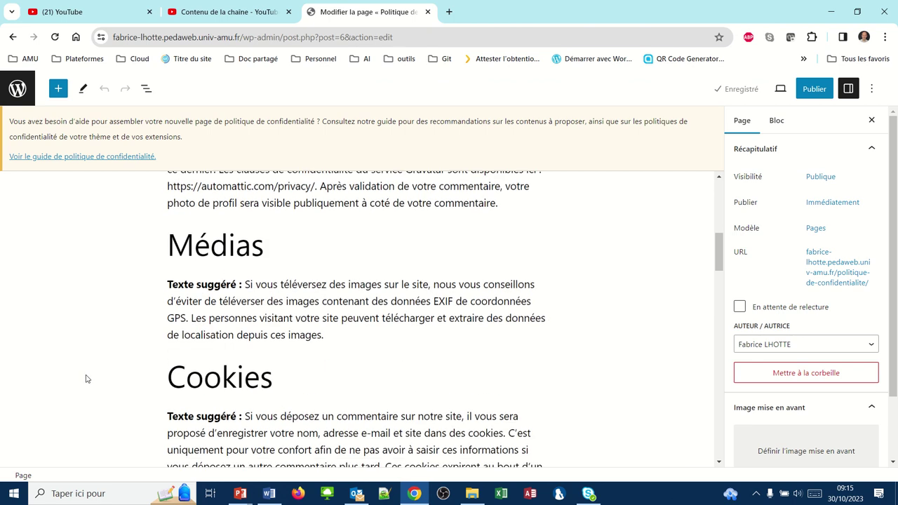
Step: Read through the rest of the privacy policy's suggested text and publish the page
scroll(87, 378, "down", 5)
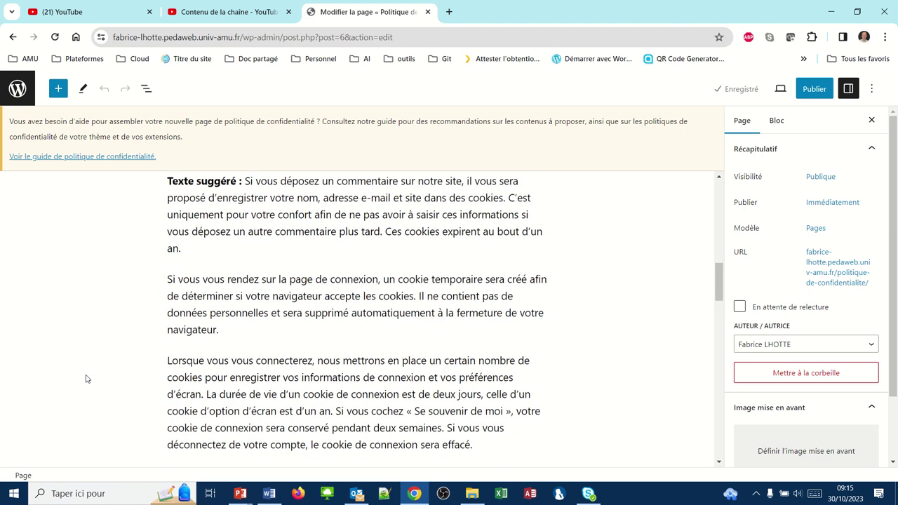
scroll(86, 378, "down", 5)
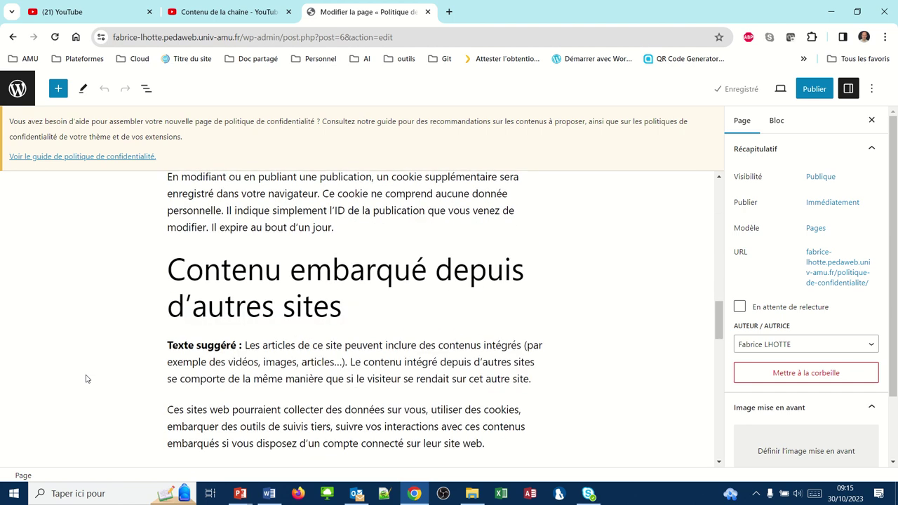
scroll(86, 379, "down", 5)
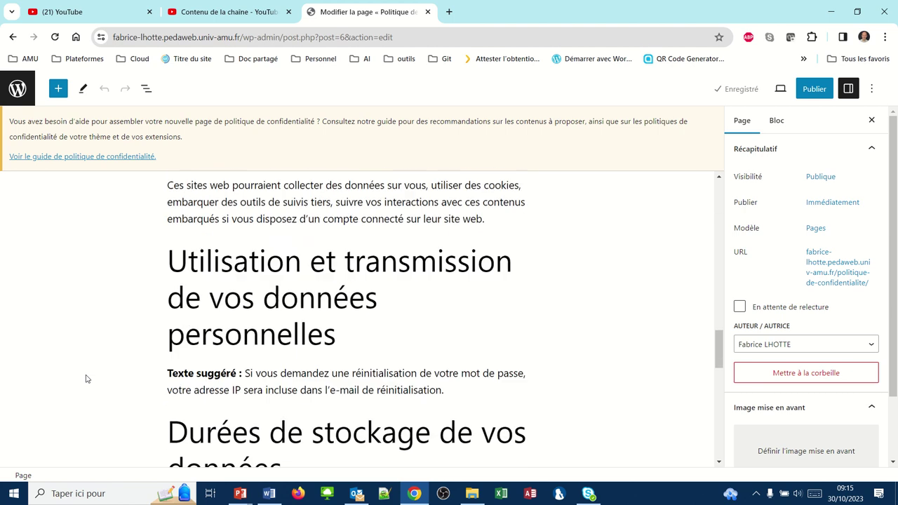
scroll(86, 379, "down", 3)
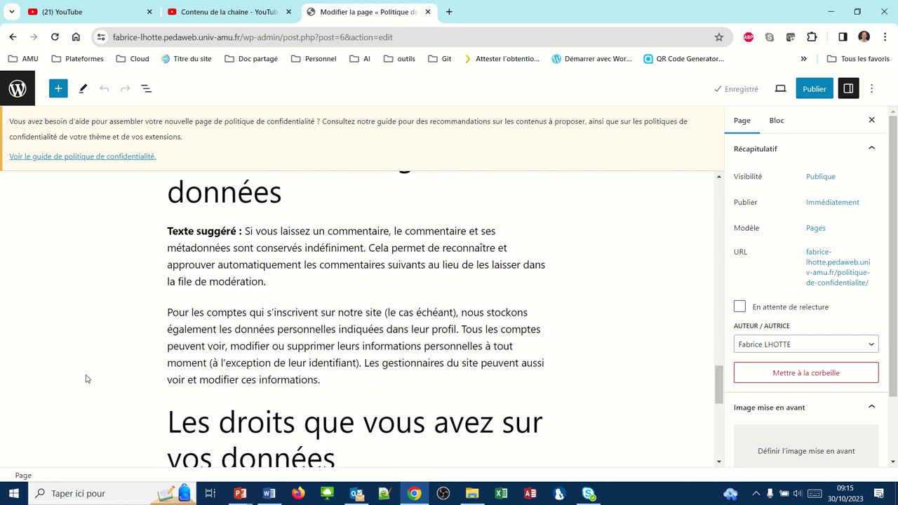
left_click(814, 88)
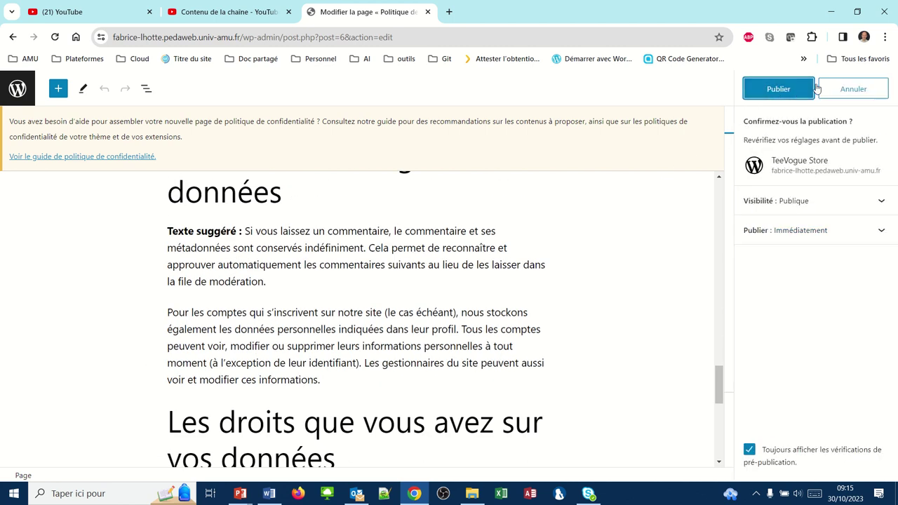
left_click(791, 89)
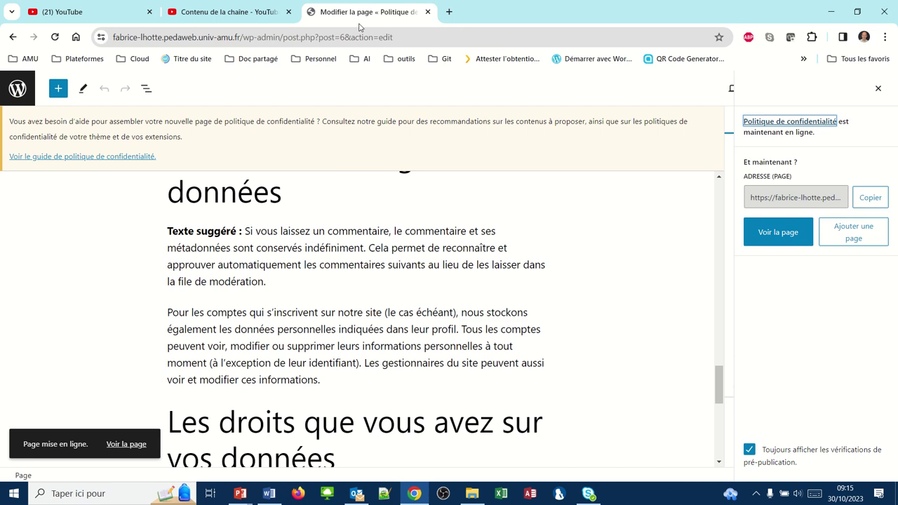
mouse_move(358, 27)
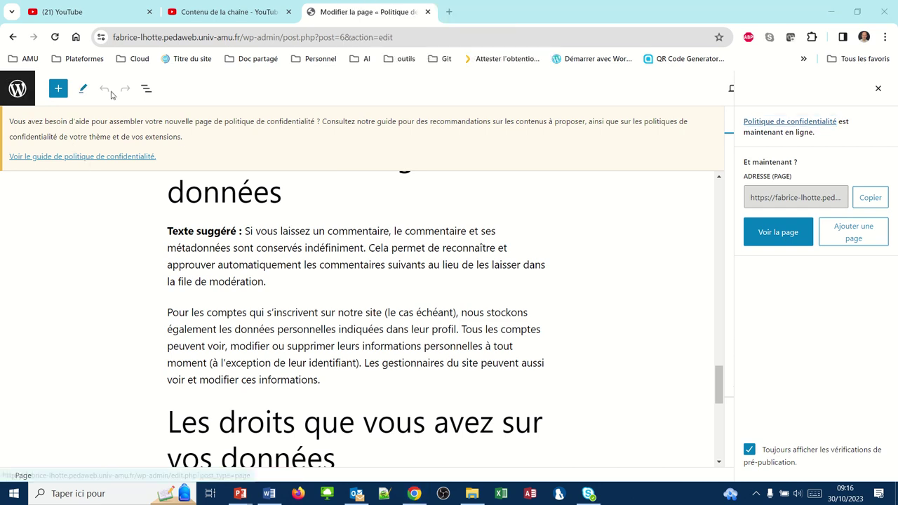
mouse_move(339, 4)
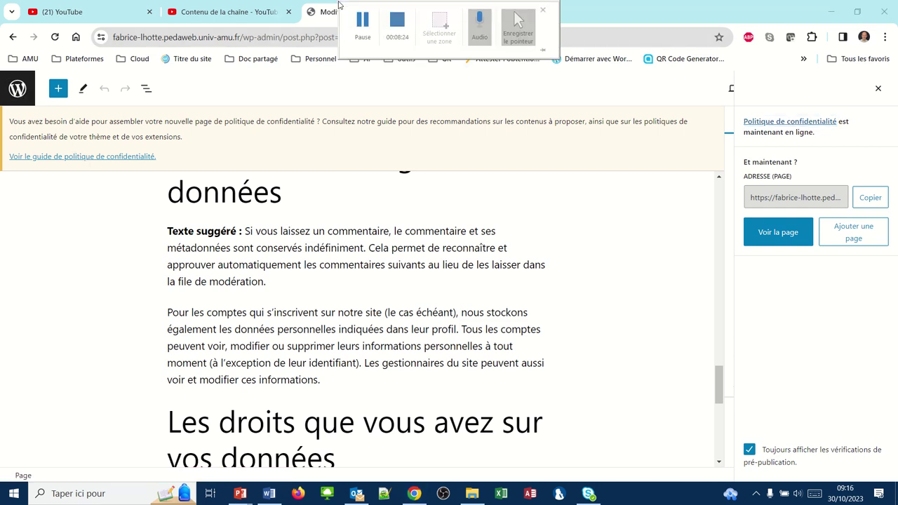
Step: Leave the page editor and open the administrator's profile from the list of accounts
left_click(17, 89)
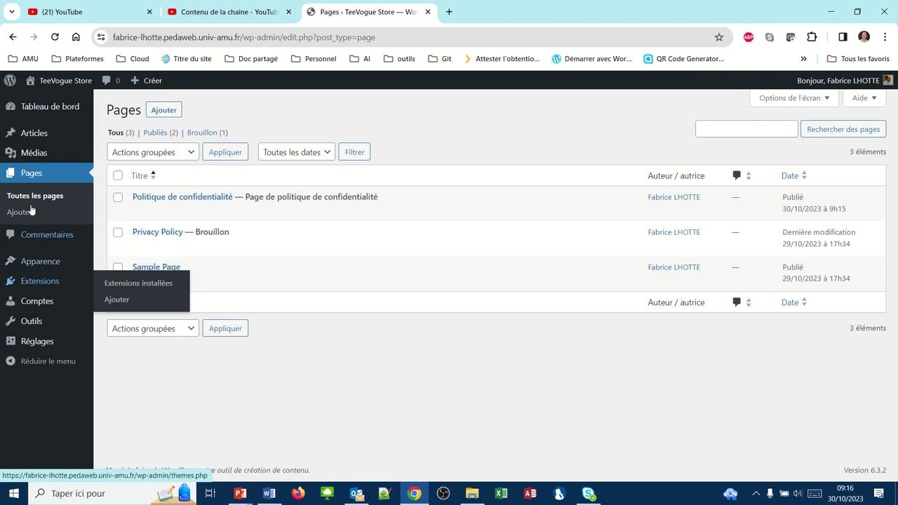
left_click(33, 303)
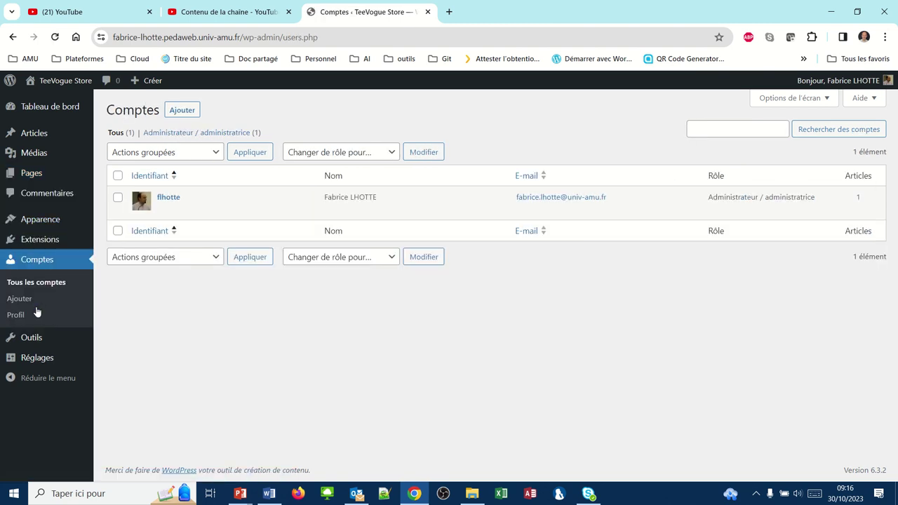
left_click(168, 198)
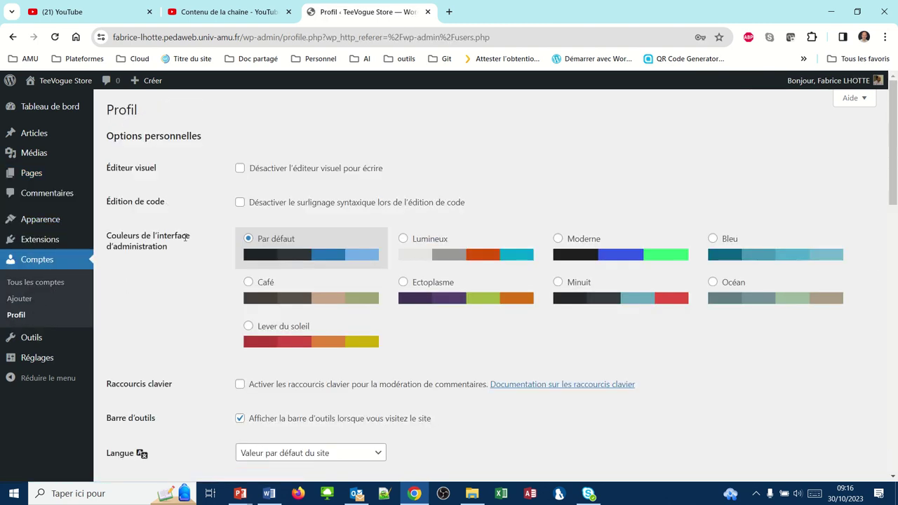
Step: Review the administrator profile's personal options, name, contact information, biography, profile picture and account management sections
scroll(193, 309, "down", 2)
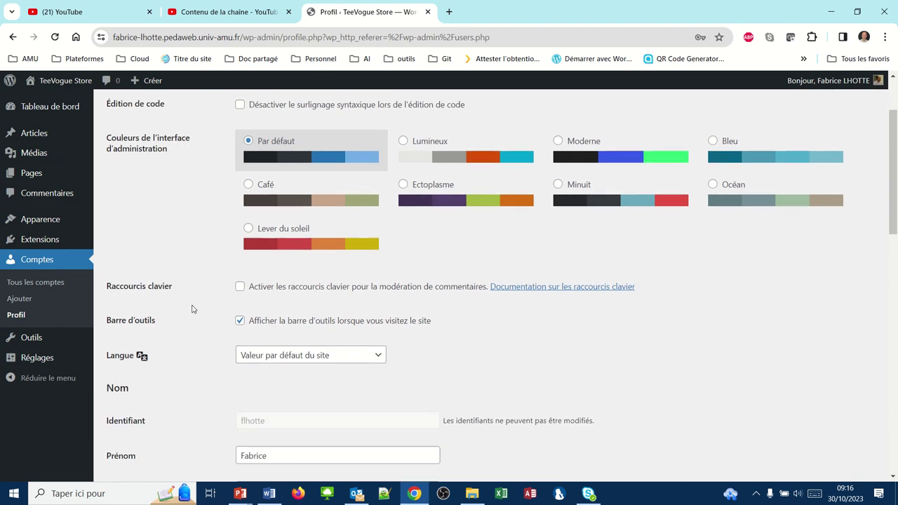
scroll(193, 309, "down", 1)
scroll(193, 309, "down", 2)
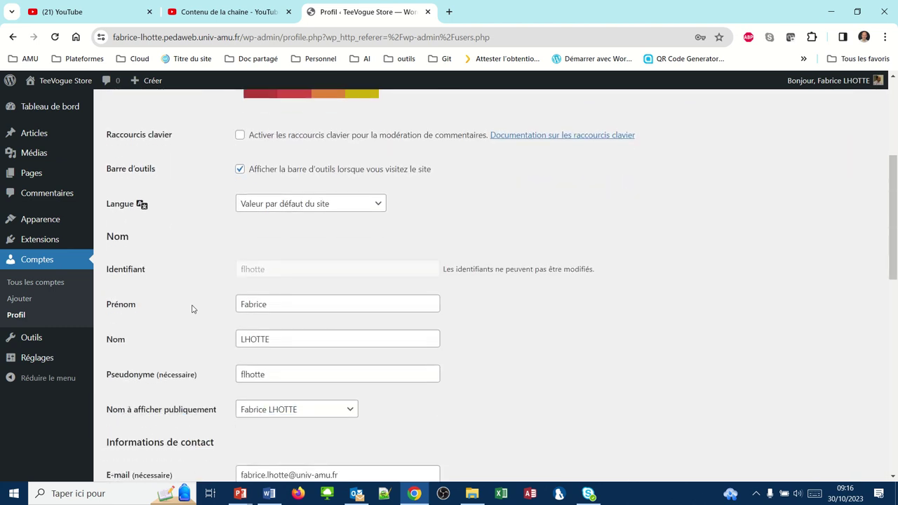
scroll(192, 309, "down", 1)
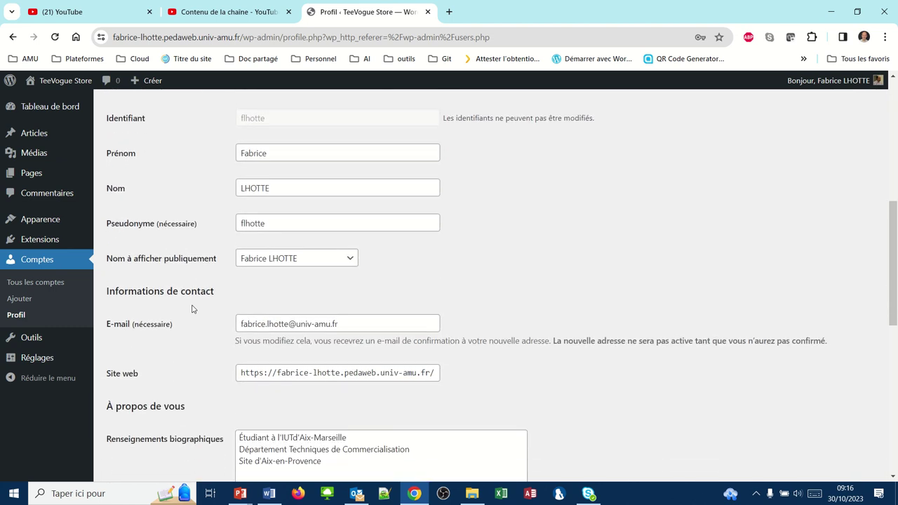
scroll(194, 306, "down", 1)
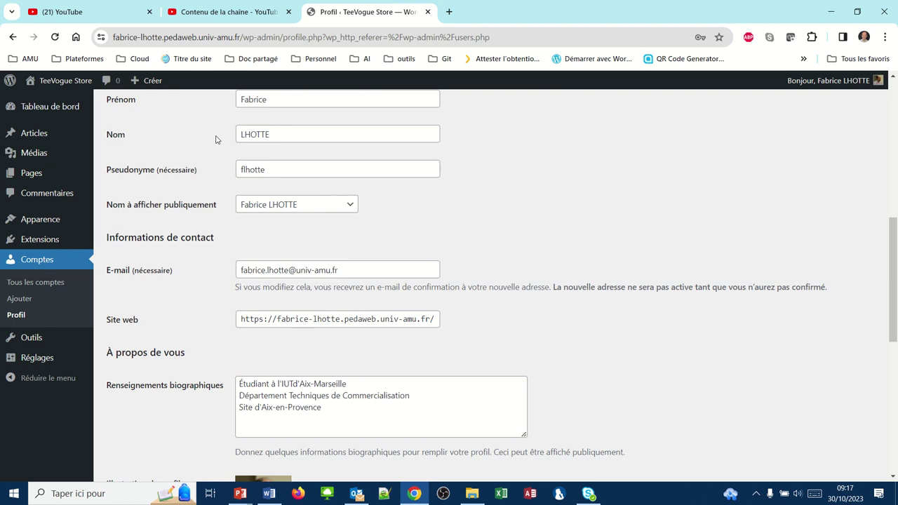
scroll(217, 139, "down", 2)
scroll(217, 139, "down", 1)
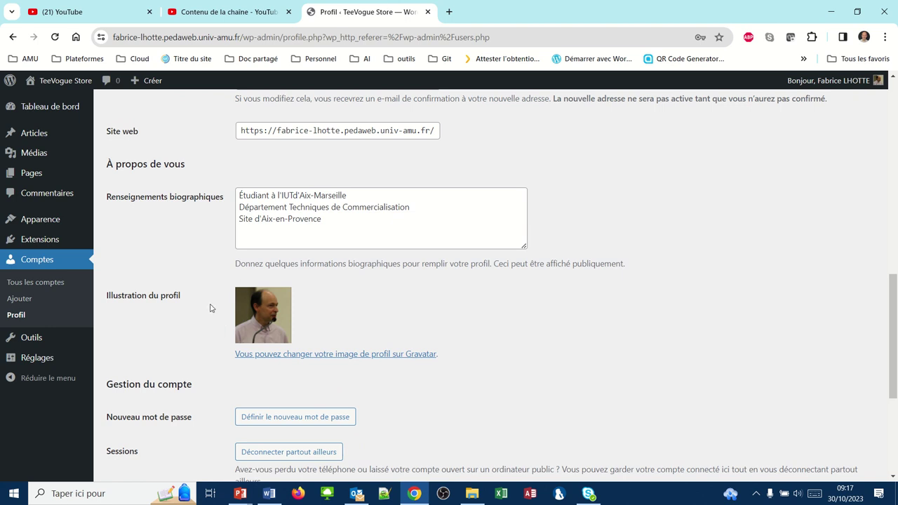
scroll(215, 287, "down", 4)
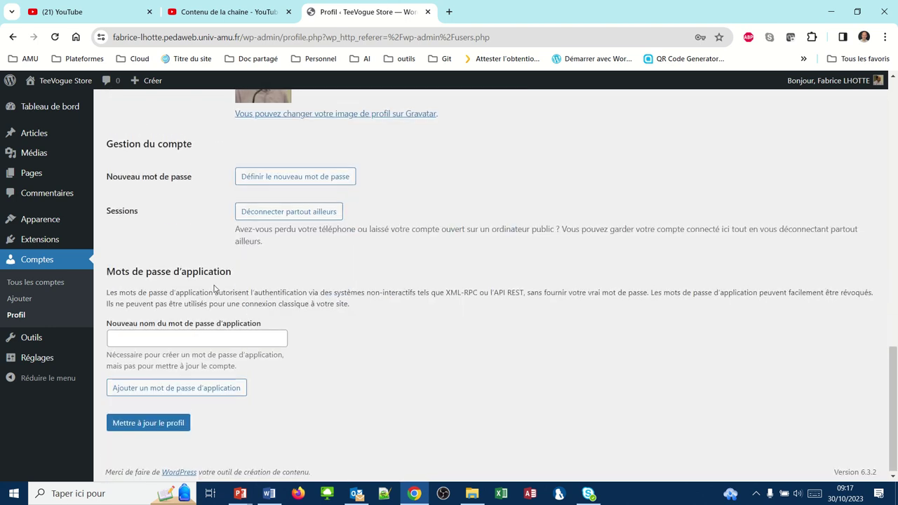
scroll(215, 287, "up", 10)
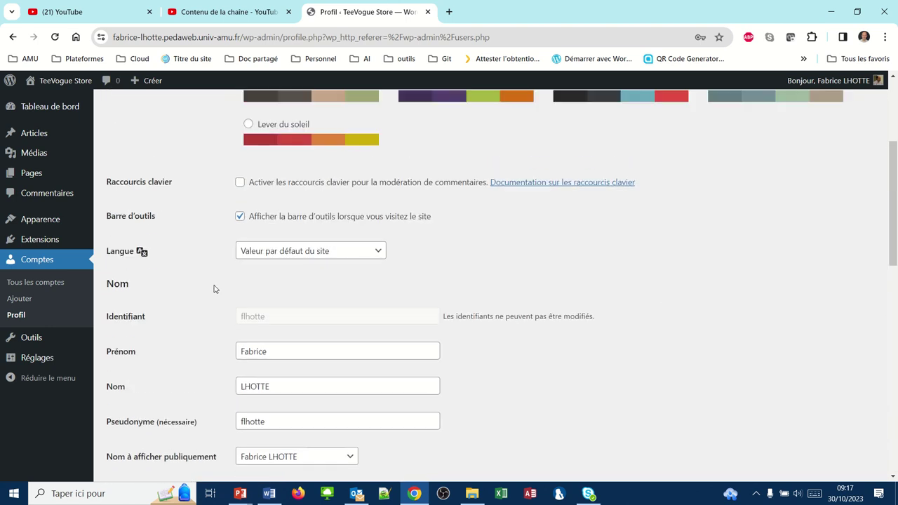
scroll(215, 288, "up", 3)
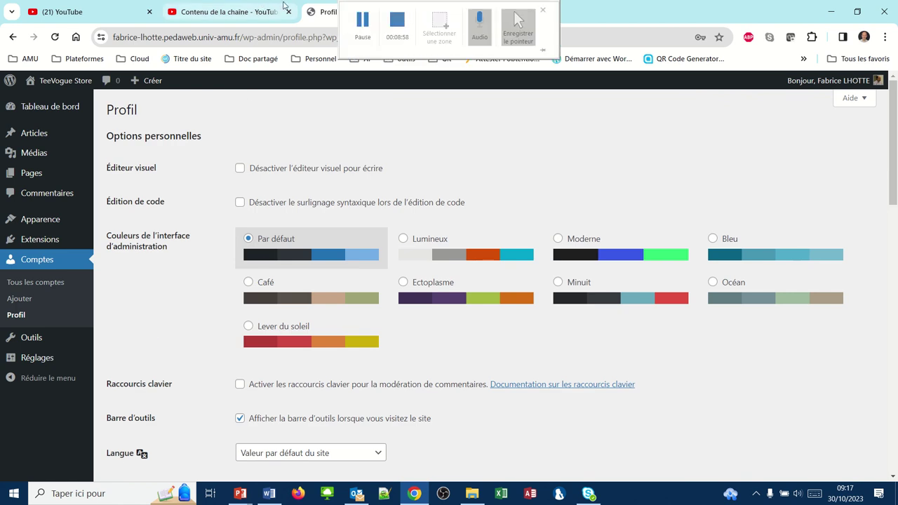
Step: Close both YouTube tabs and open linkedin.com/feed/ in a new tab
left_click(287, 12)
left_click(150, 12)
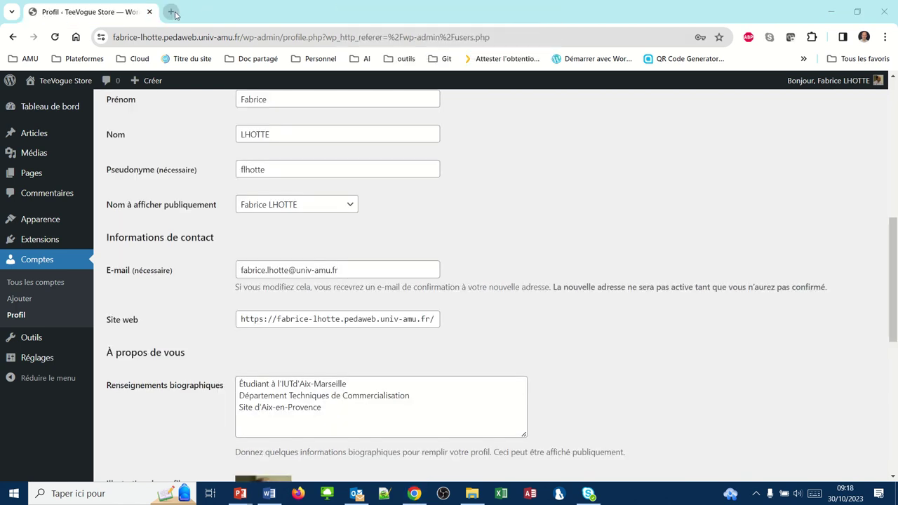
left_click(172, 12)
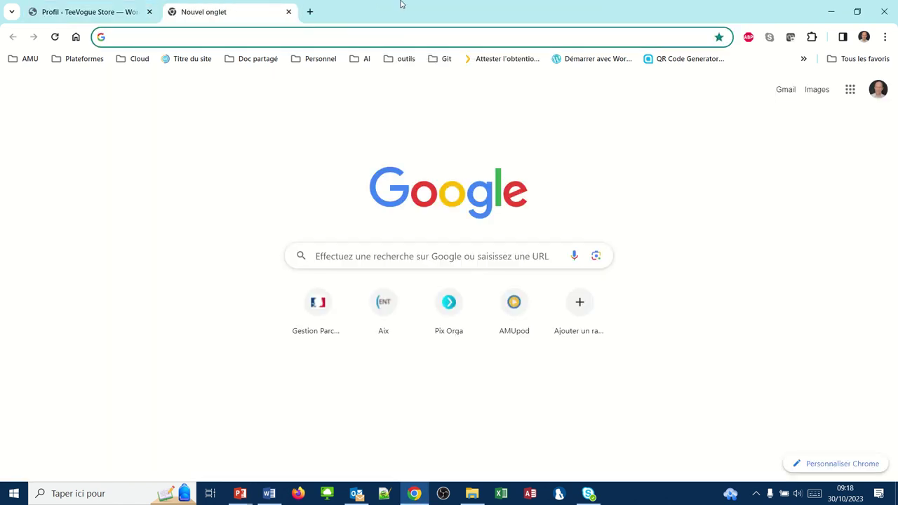
left_click(200, 34)
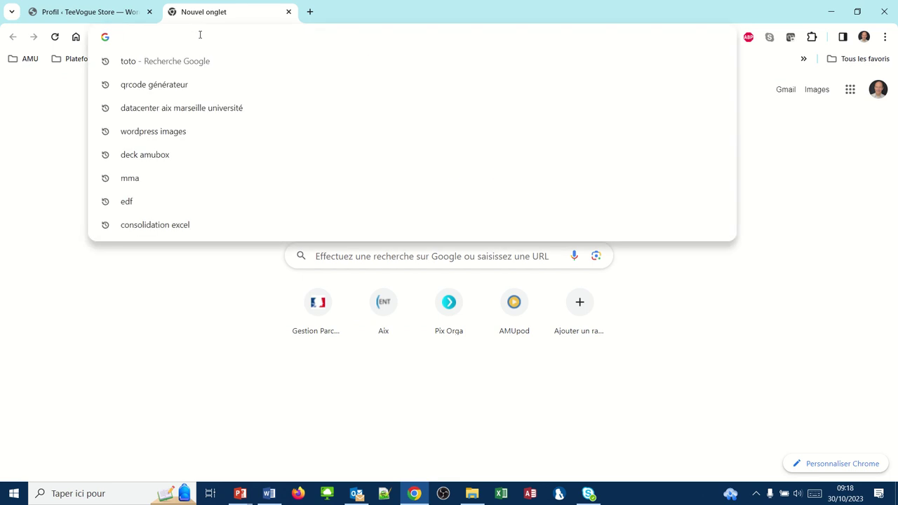
type("linkedin.com/feed/")
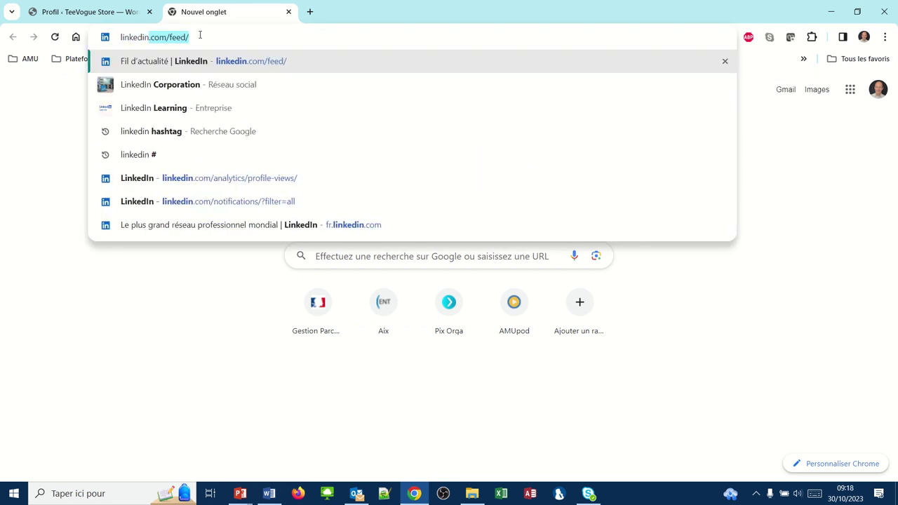
key("Return")
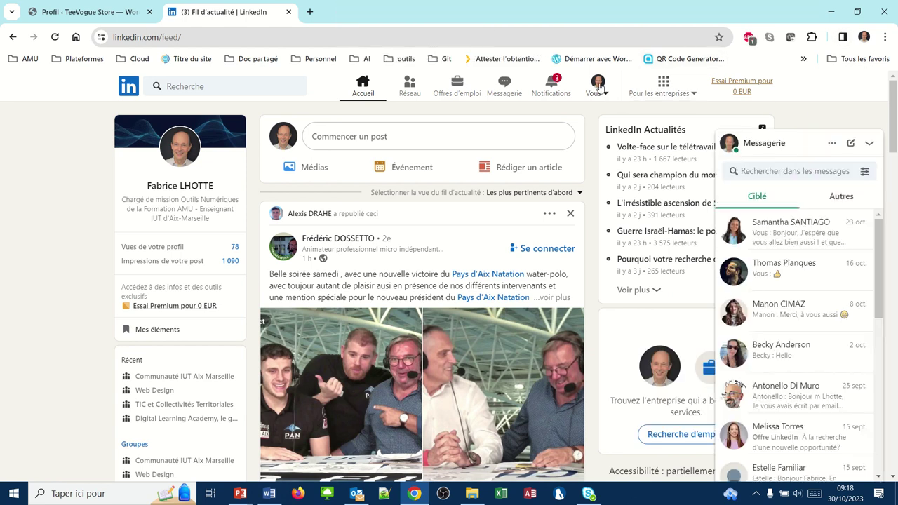
Step: Open your own LinkedIn profile, collapse the messaging pane and open the public profile and URL settings
left_click(598, 86)
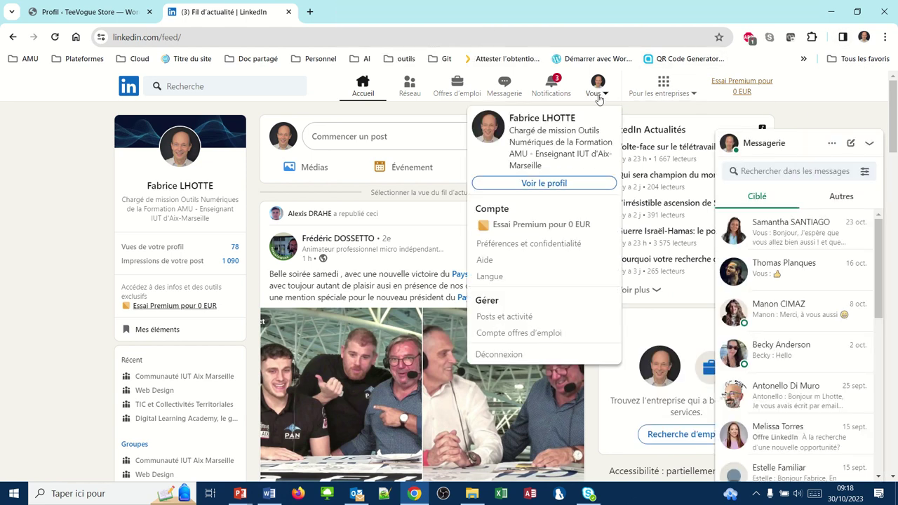
left_click(562, 140)
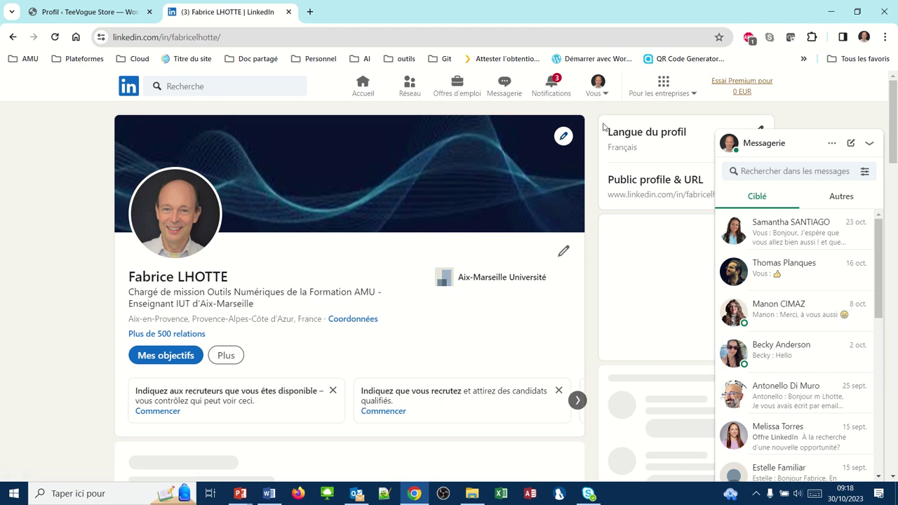
left_click(869, 143)
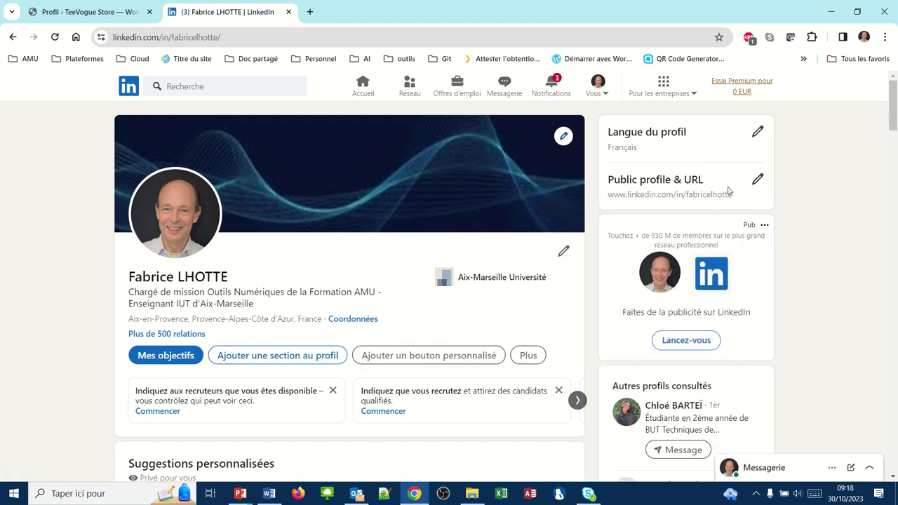
left_click(757, 180)
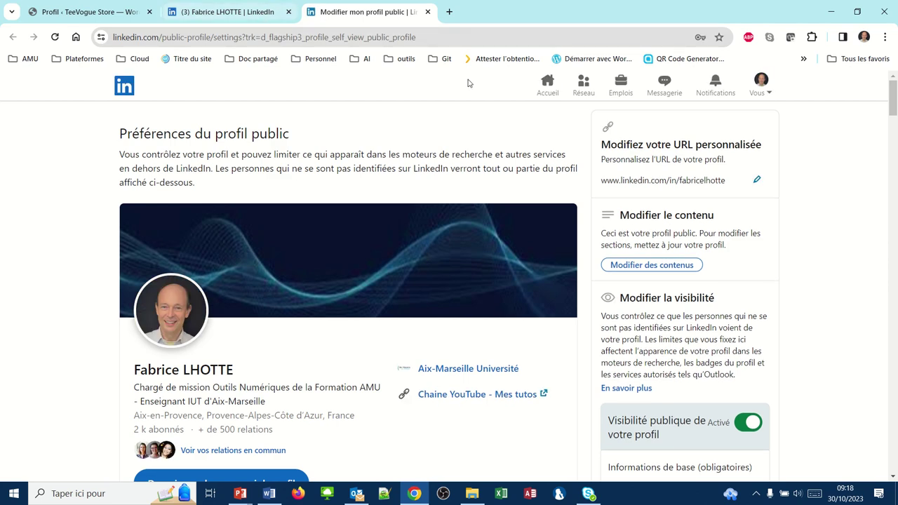
Step: Open the custom LinkedIn URL for editing and copy the full profile address
left_click(729, 180)
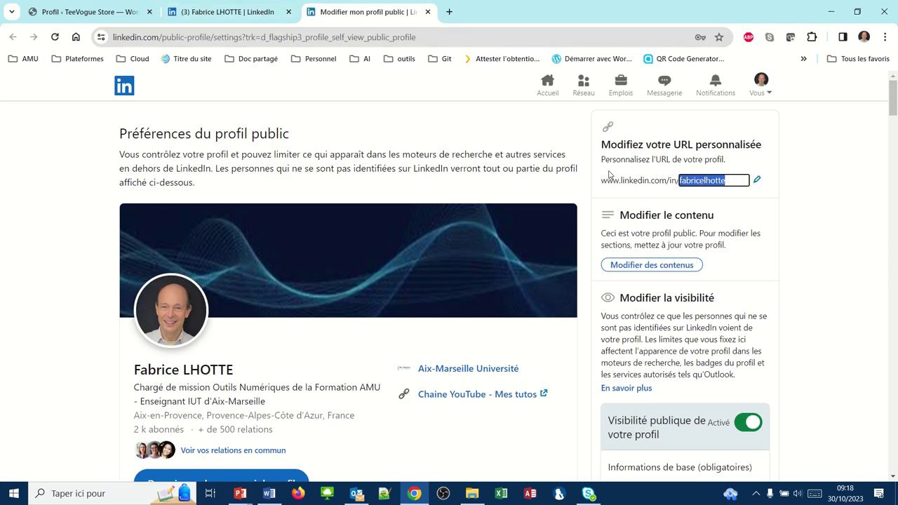
left_click(746, 180)
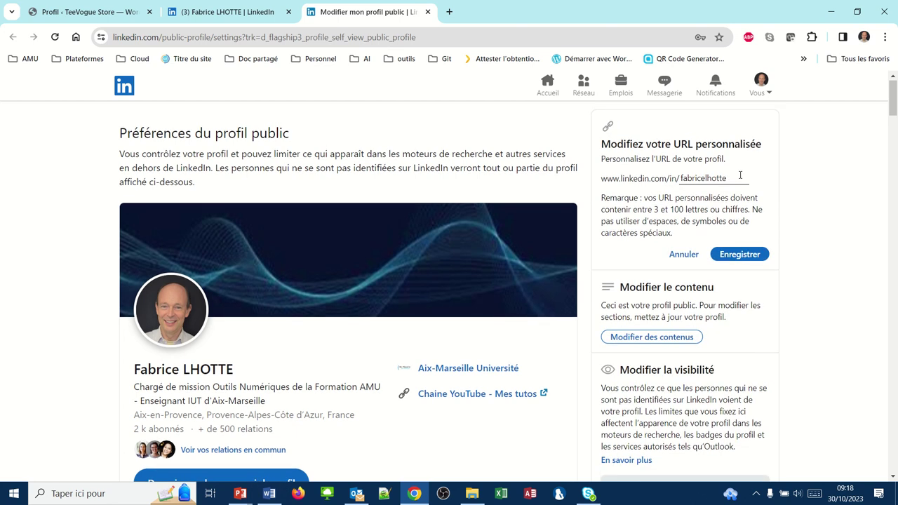
double_click(740, 176)
left_click_drag(740, 177, 763, 174)
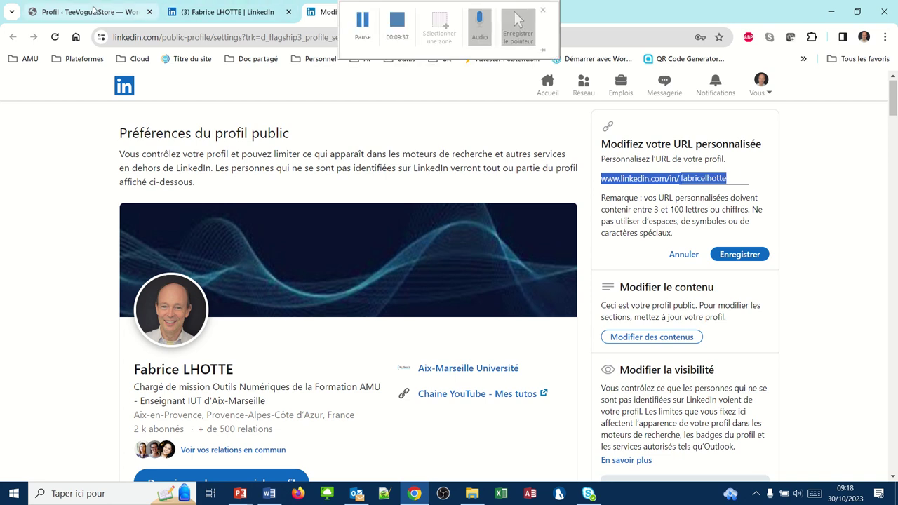
Step: Switch back to the WordPress profile, add a "LinkedIn :" line with the copied profile address to the biography, and update the profile
left_click(68, 11)
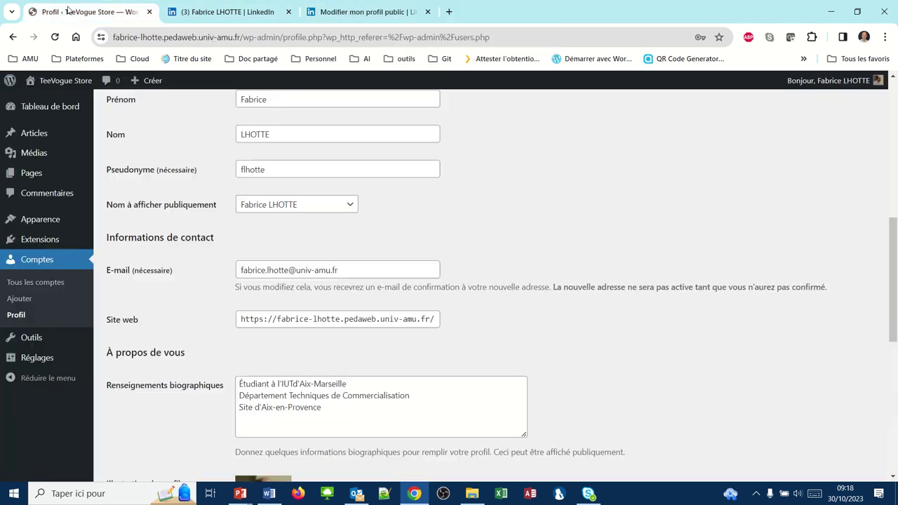
left_click(327, 407)
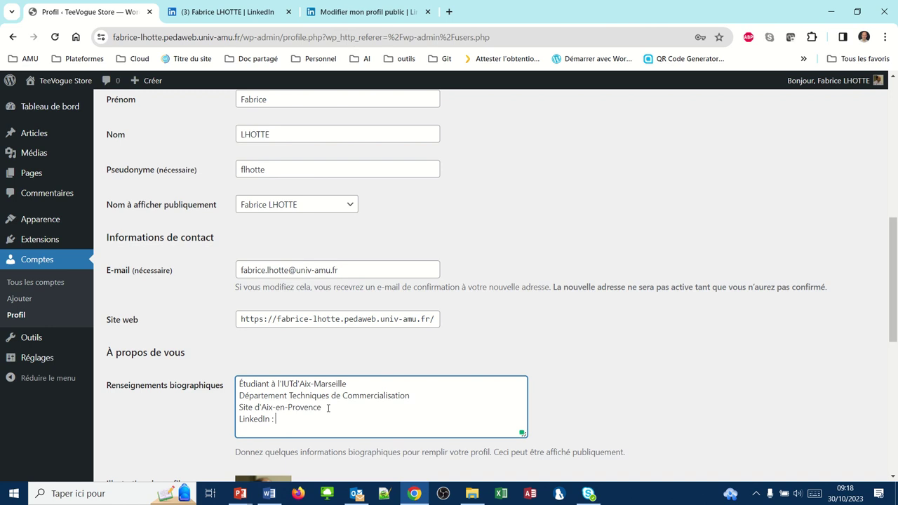
type("www.linkedin.com/in/ fabricelhotte")
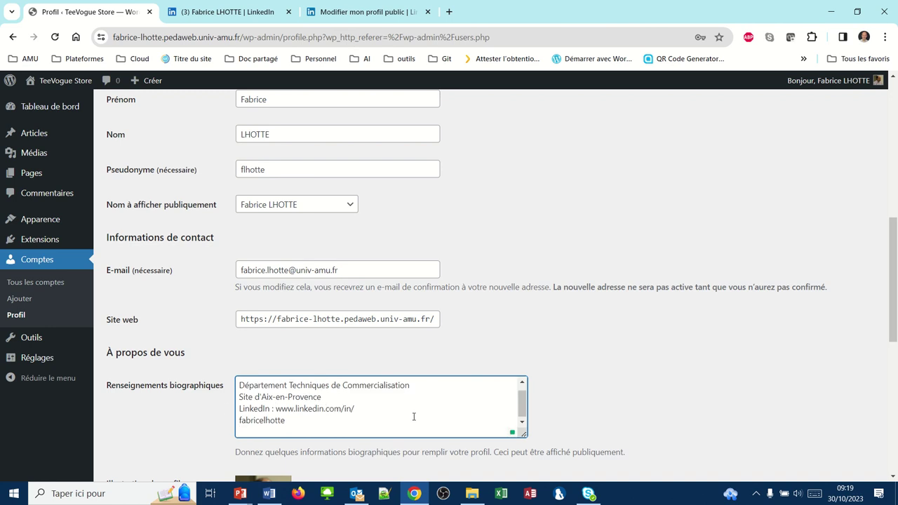
scroll(212, 419, "down", 5)
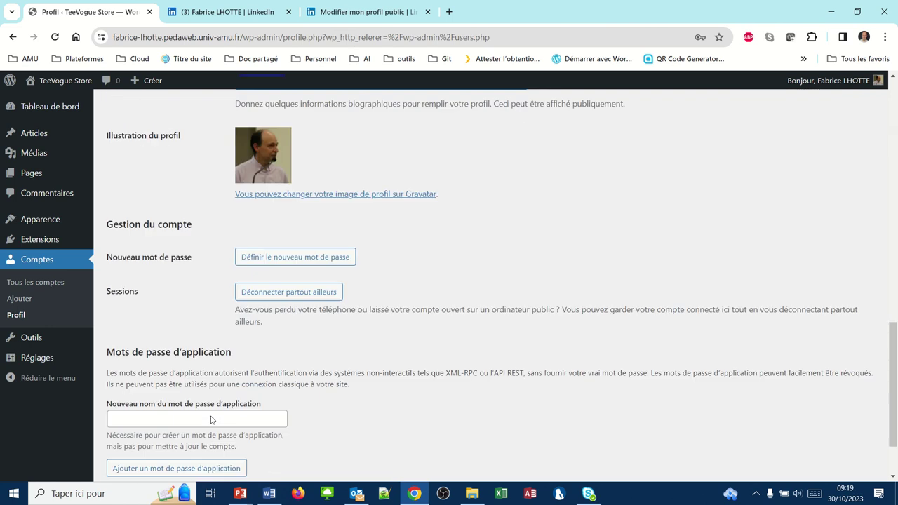
scroll(211, 420, "down", 2)
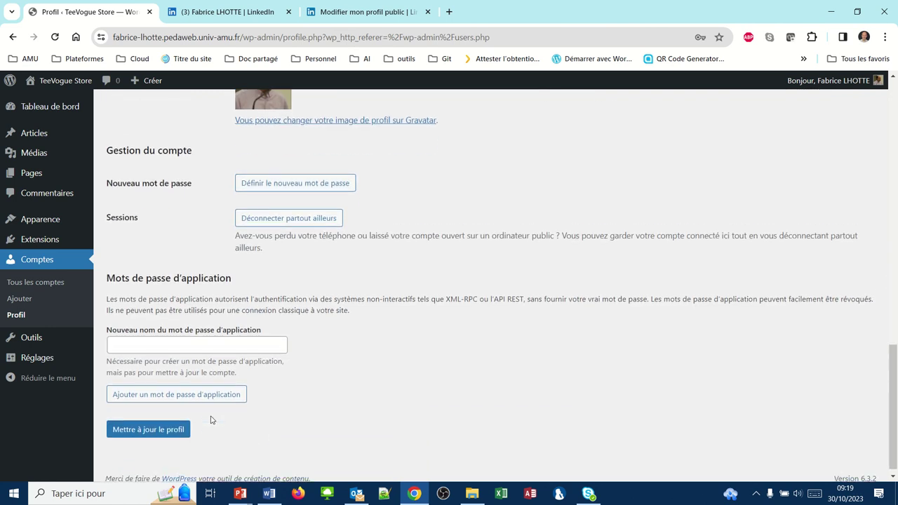
left_click(172, 423)
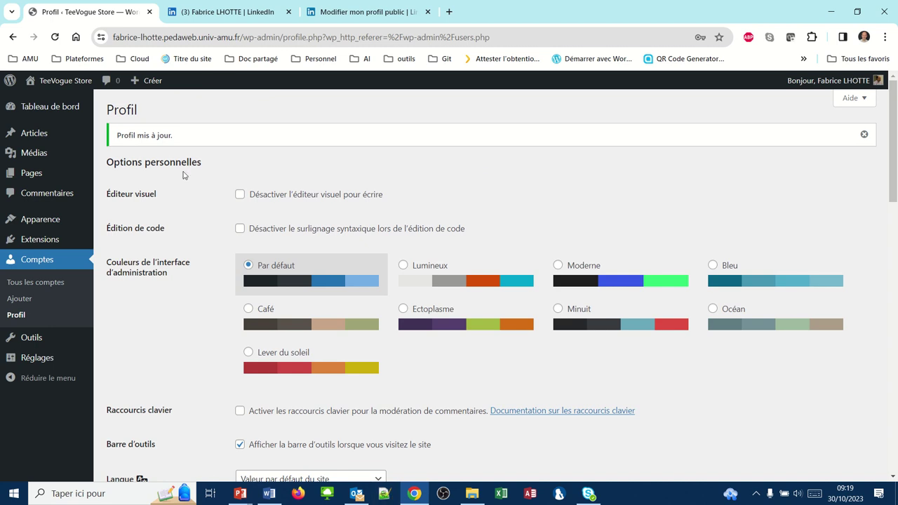
Step: Open the WordPress page's web address for editing in the browser
mouse_move(83, 3)
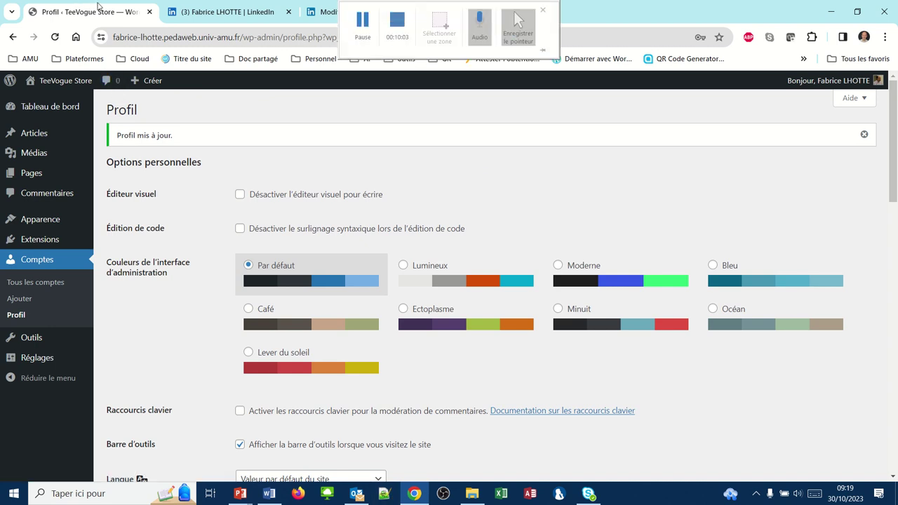
left_click(114, 37)
left_click(114, 37)
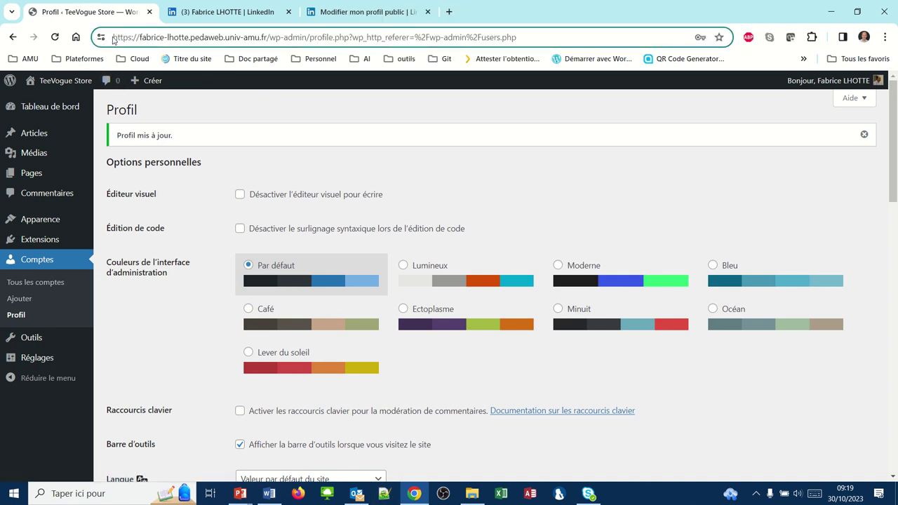